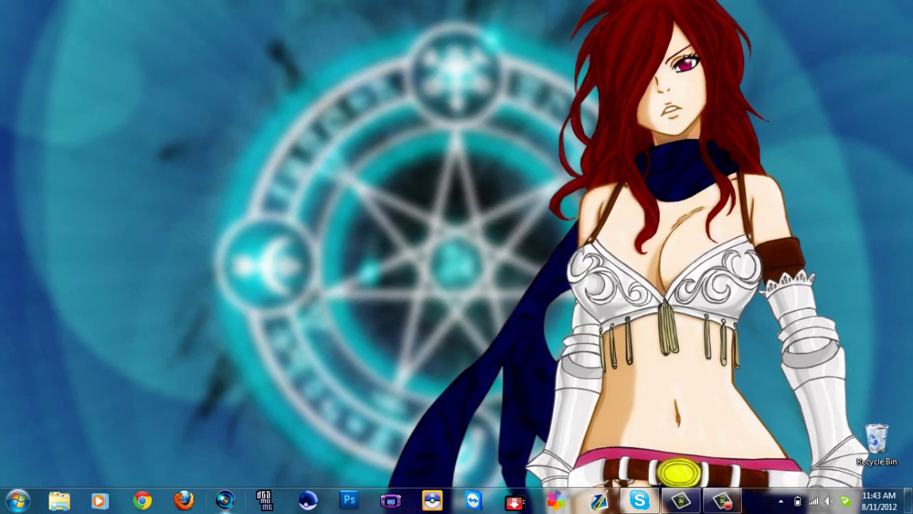
# Launch Vegas Pro 11.0 from the taskbar icon to get a new untitled project.
pyautogui.click(226, 500)
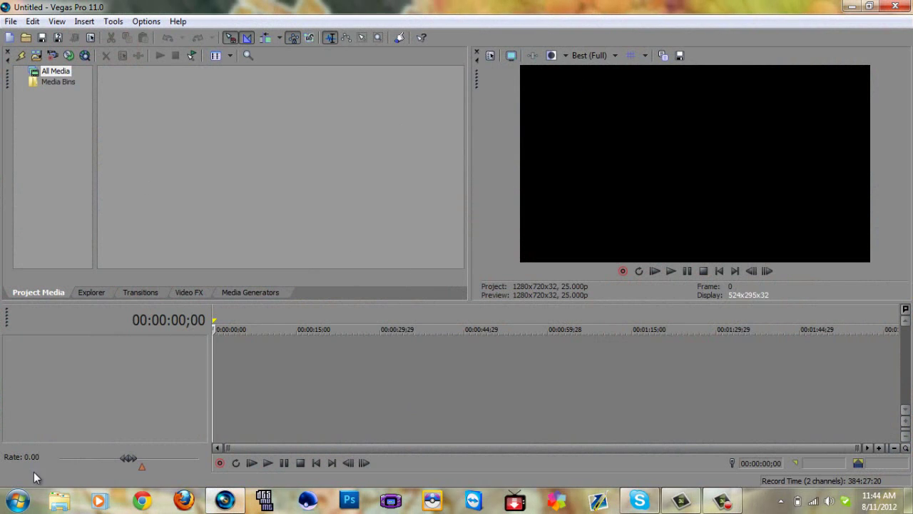
# Import Untitled.wmv from Documents > Camtasia Studio > Untitled into Project Media.
pyautogui.click(60, 501)
pyautogui.doubleClick(485, 236)
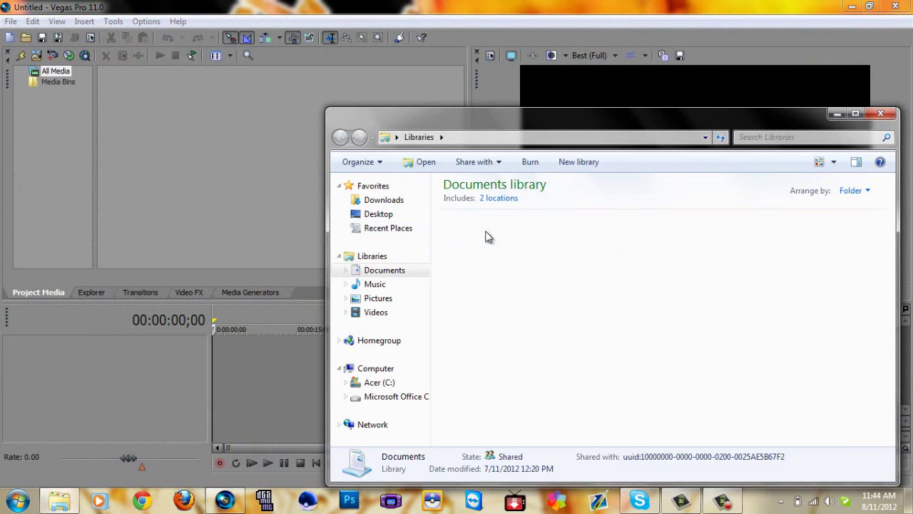
pyautogui.doubleClick(463, 234)
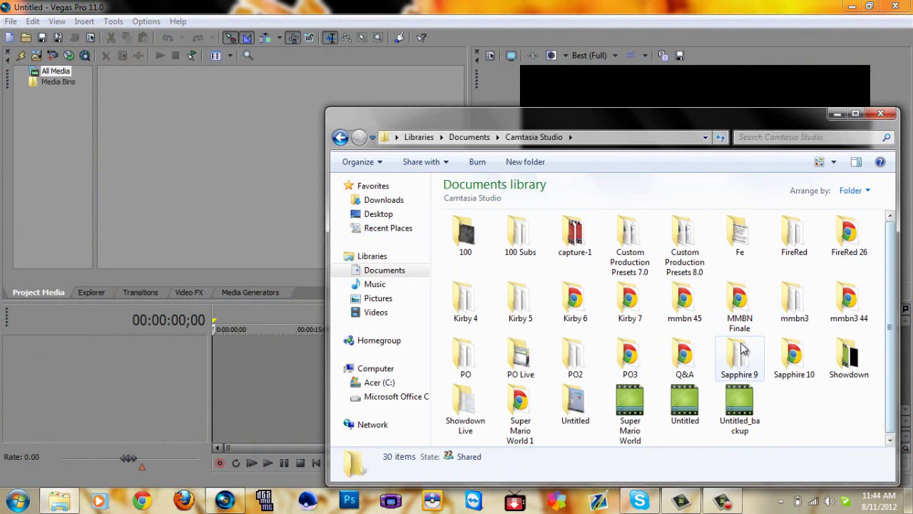
pyautogui.doubleClick(563, 416)
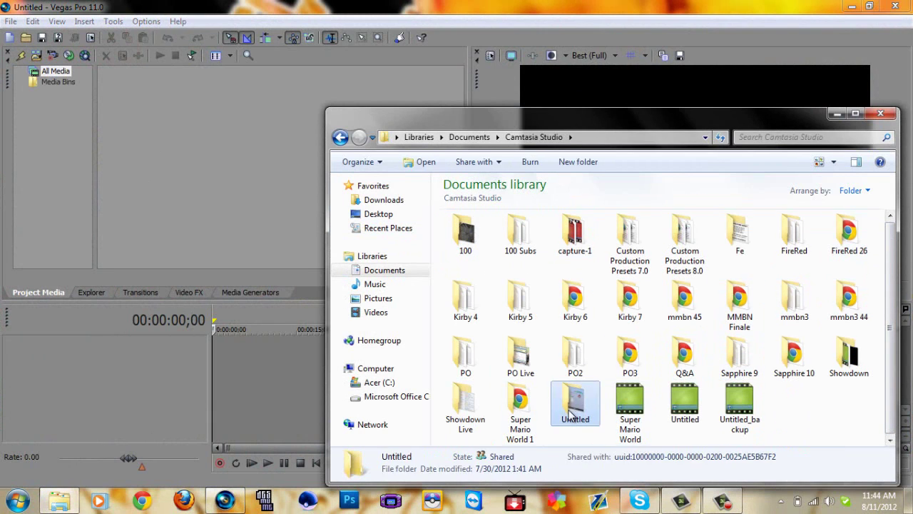
pyautogui.moveTo(465, 227); pyautogui.dragTo(286, 185)
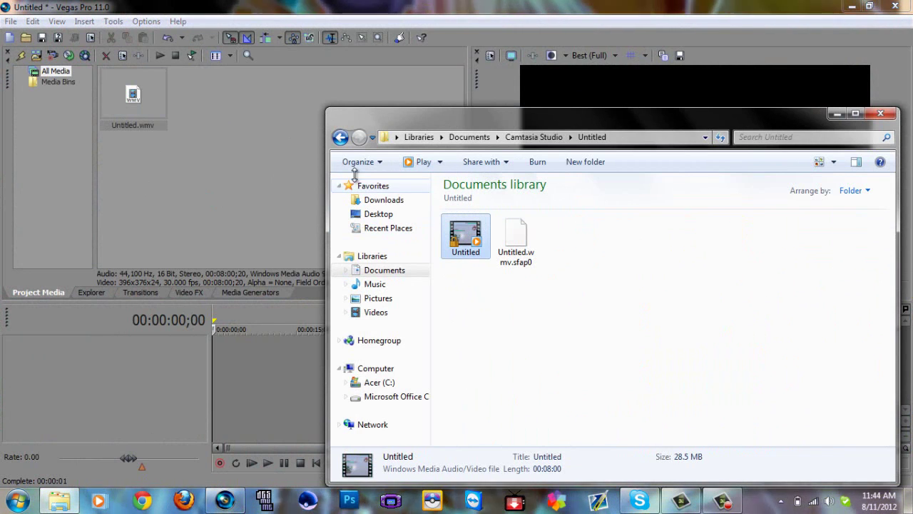
# Navigate Explorer back out of Documents to the Pictures library.
pyautogui.click(340, 137)
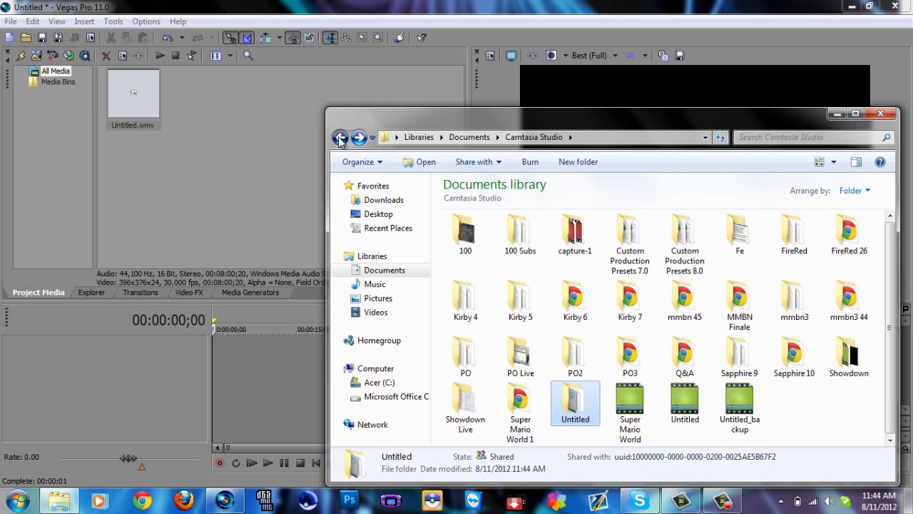
pyautogui.click(341, 138)
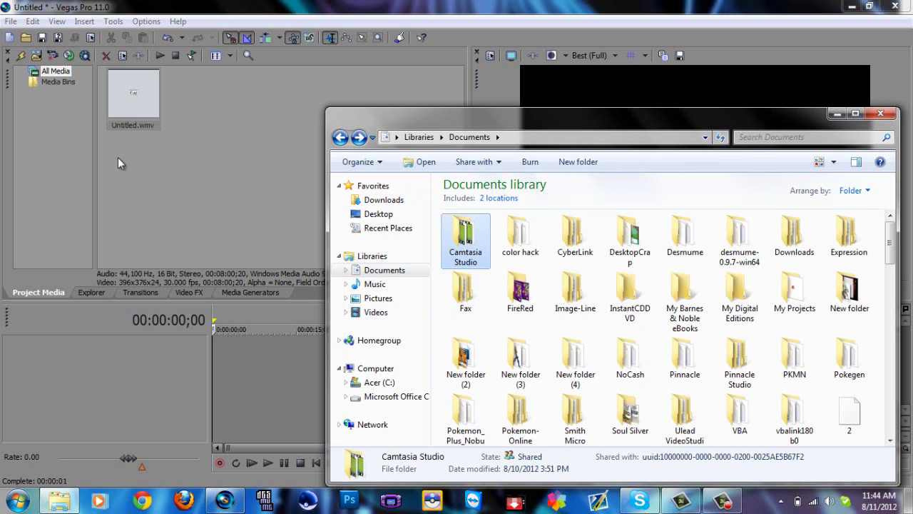
pyautogui.click(378, 298)
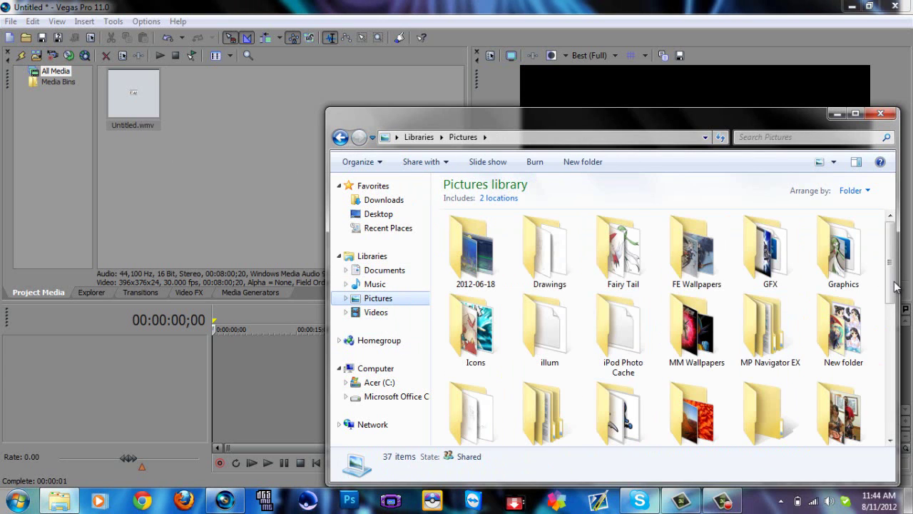
pyautogui.moveTo(894, 287); pyautogui.dragTo(895, 325)
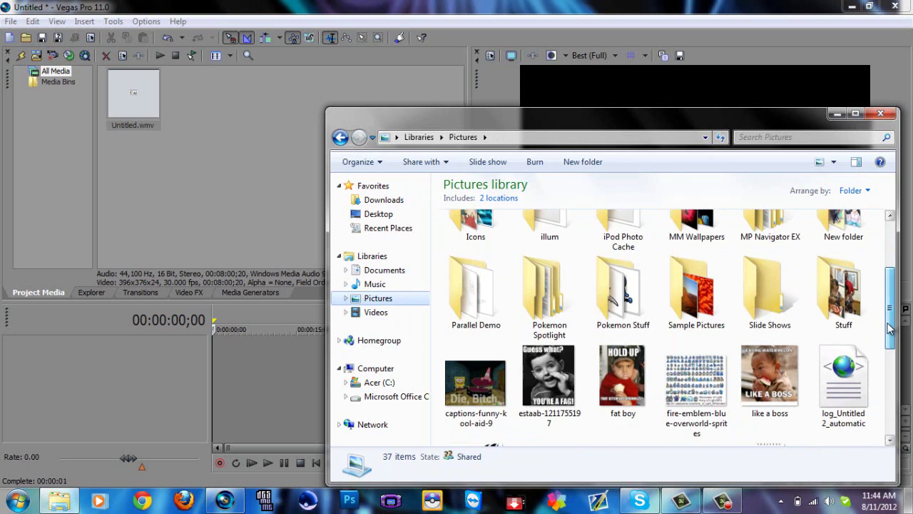
# Import the Abomasnow, Absol, Aerodactyl, Aggron, Alakazam and Amoongus sprites from Pokemon Stuff.
pyautogui.doubleClick(624, 314)
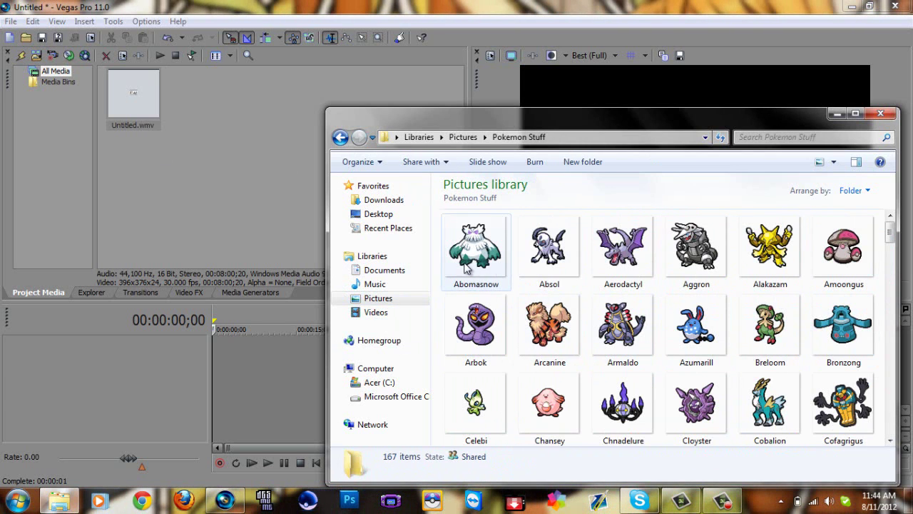
pyautogui.click(486, 264)
pyautogui.keyDown('ctrl'); pyautogui.click(549, 258); pyautogui.keyUp('ctrl')
pyautogui.keyDown('ctrl'); pyautogui.click(622, 258); pyautogui.keyUp('ctrl')
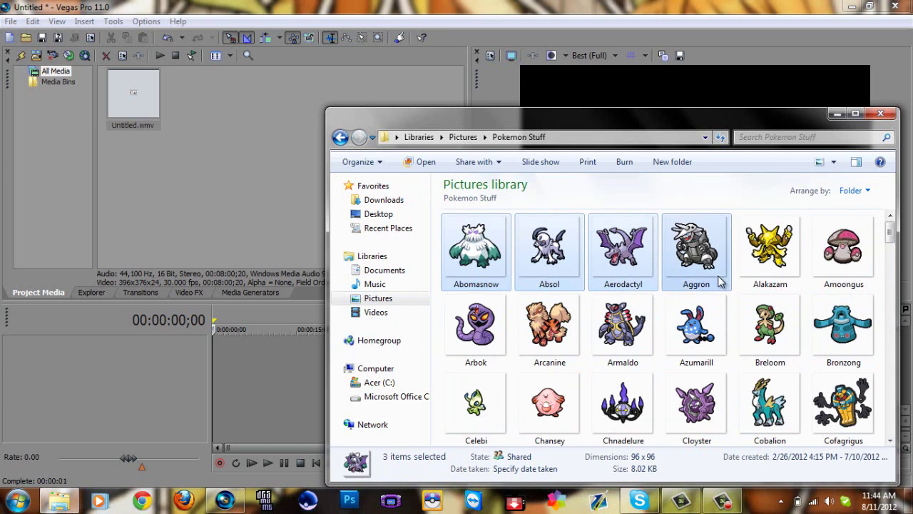
pyautogui.keyDown('ctrl'); pyautogui.click(696, 257); pyautogui.keyUp('ctrl')
pyautogui.keyDown('ctrl'); pyautogui.click(774, 250); pyautogui.keyUp('ctrl')
pyautogui.keyDown('ctrl'); pyautogui.click(842, 250); pyautogui.keyUp('ctrl')
pyautogui.moveTo(842, 249); pyautogui.dragTo(265, 205)
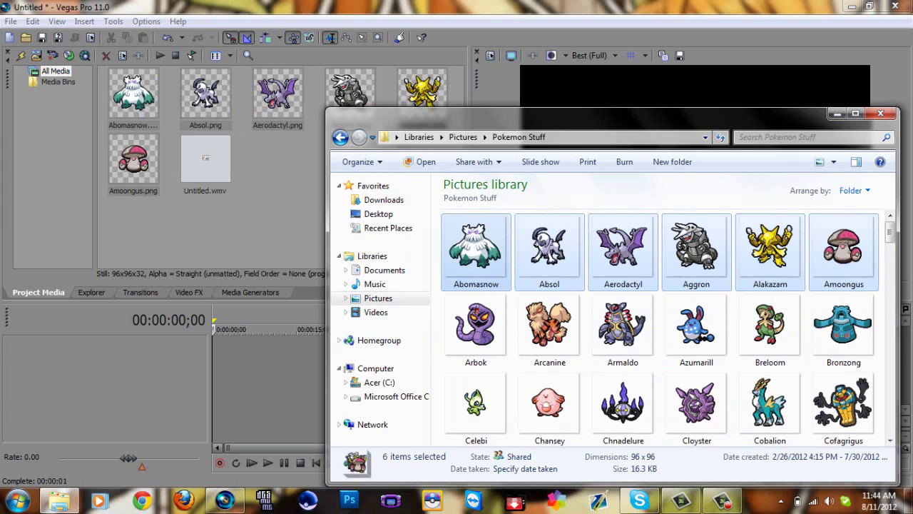
# Import Team Layout.png into Project Media and close Explorer.
pyautogui.moveTo(893, 236); pyautogui.dragTo(907, 389)
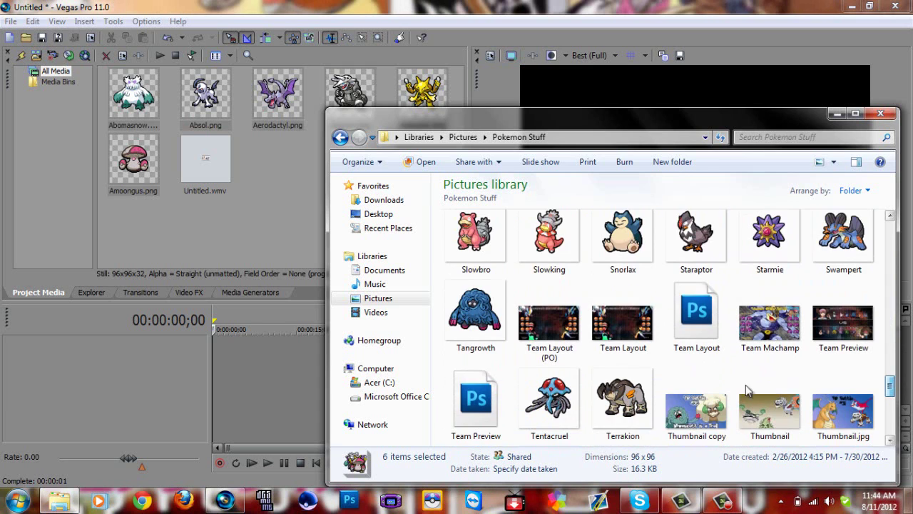
pyautogui.moveTo(622, 321)
pyautogui.mouseDown()
pyautogui.moveTo(219, 242)
pyautogui.moveTo(265, 218)
pyautogui.mouseUp()
pyautogui.click(881, 114)
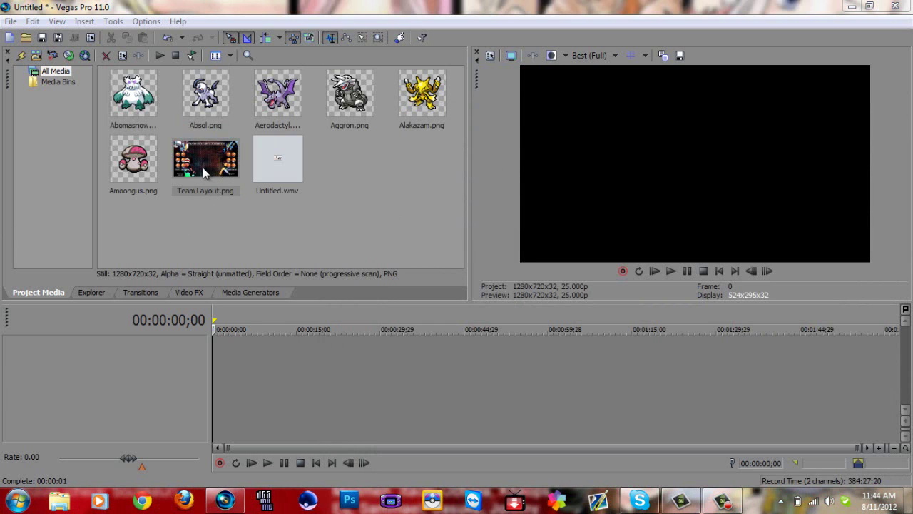
# Place Team Layout.png at the start of the timeline.
pyautogui.moveTo(205, 161)
pyautogui.mouseDown()
pyautogui.moveTo(285, 364)
pyautogui.moveTo(219, 360)
pyautogui.mouseUp()
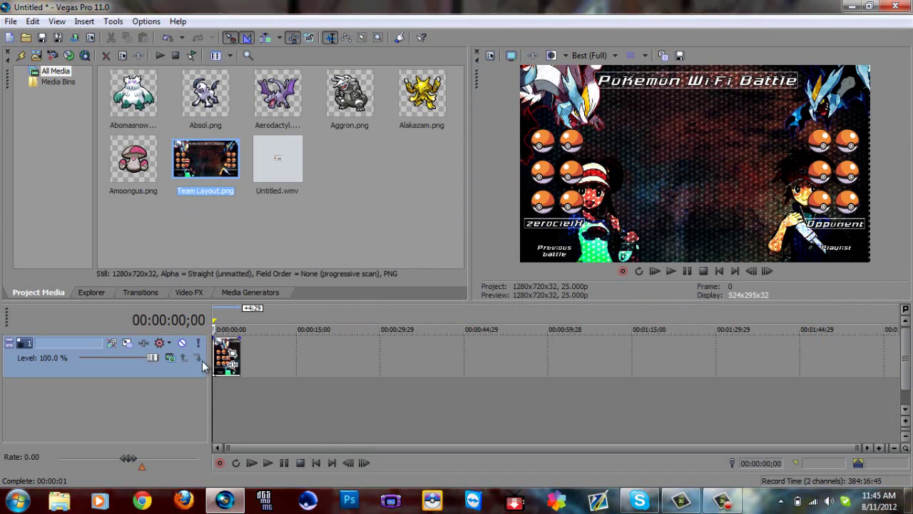
pyautogui.click(223, 368)
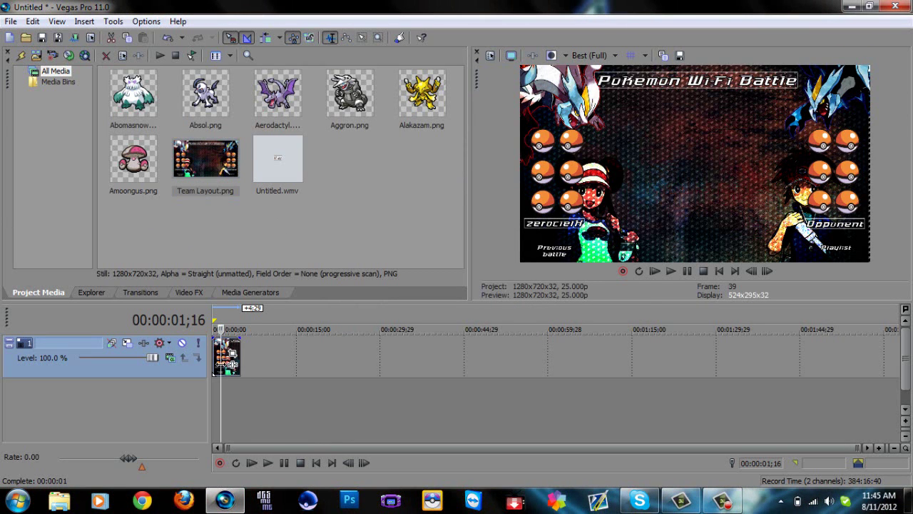
pyautogui.click(214, 364)
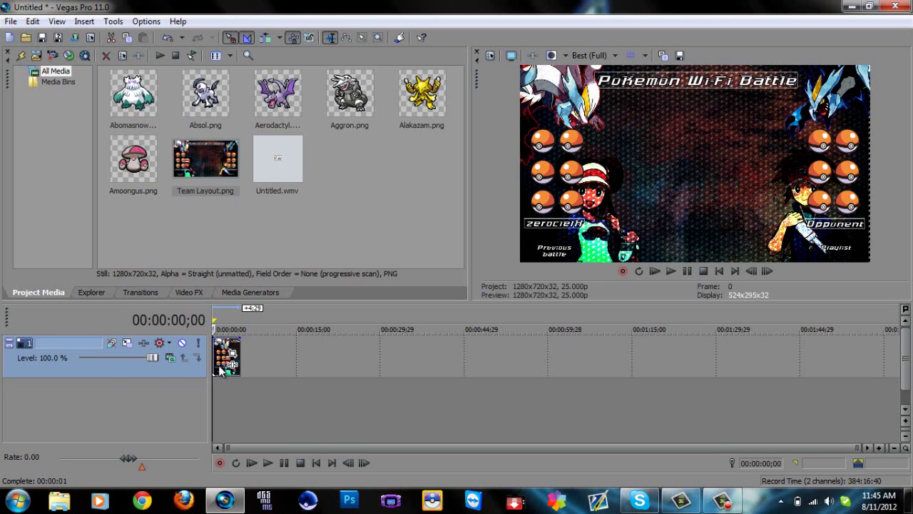
# Put Untitled.wmv on a new video track above the layout and delete its audio track.
pyautogui.hotkey('ctrl', 'shift', 'q')
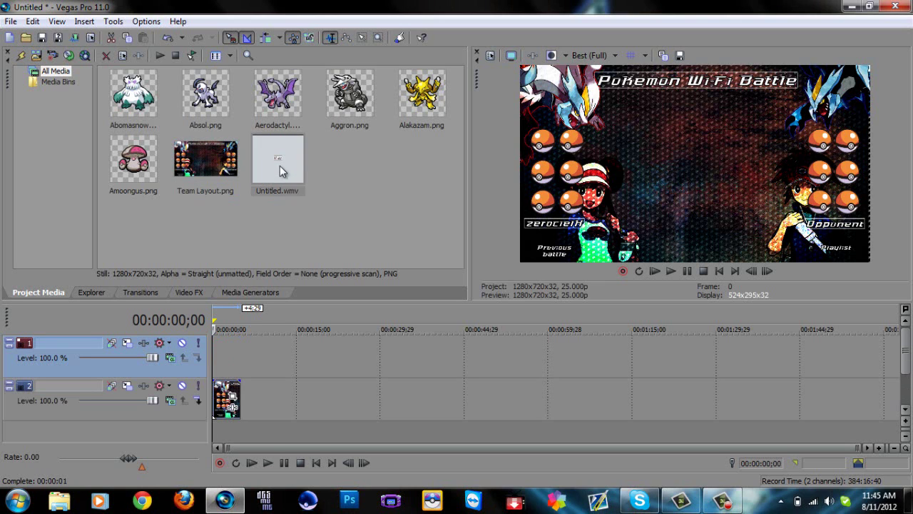
pyautogui.moveTo(281, 171); pyautogui.dragTo(222, 350)
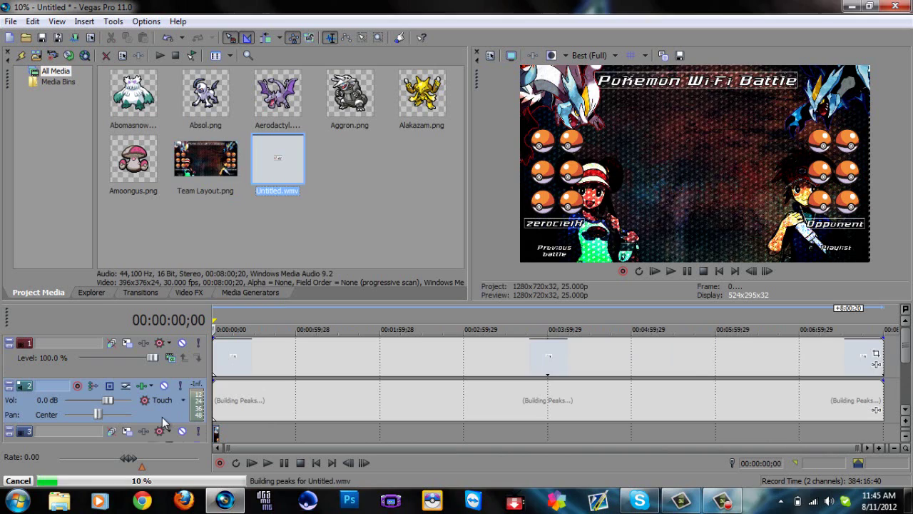
pyautogui.rightClick(163, 414)
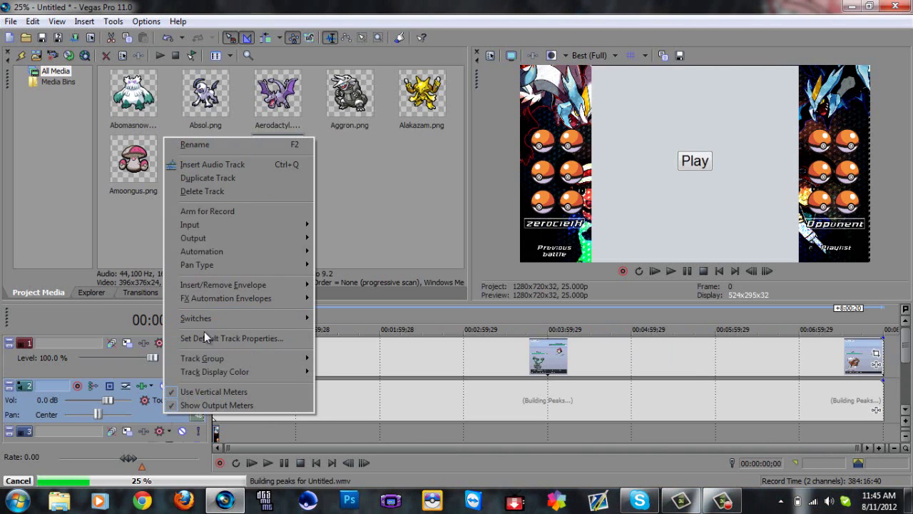
pyautogui.click(244, 191)
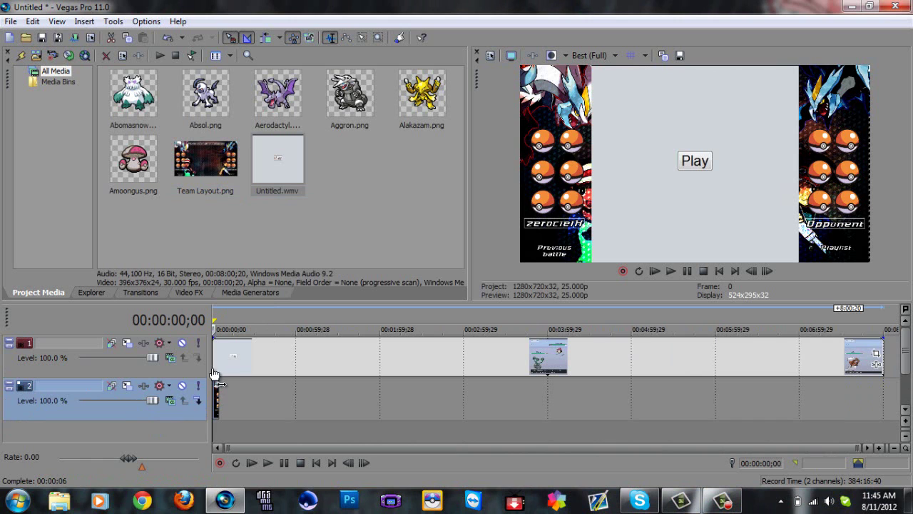
# Stretch Team Layout to the video's end and collapse both tracks to thin rows.
pyautogui.moveTo(217, 384)
pyautogui.mouseDown()
pyautogui.moveTo(821, 391)
pyautogui.moveTo(803, 394)
pyautogui.mouseUp()
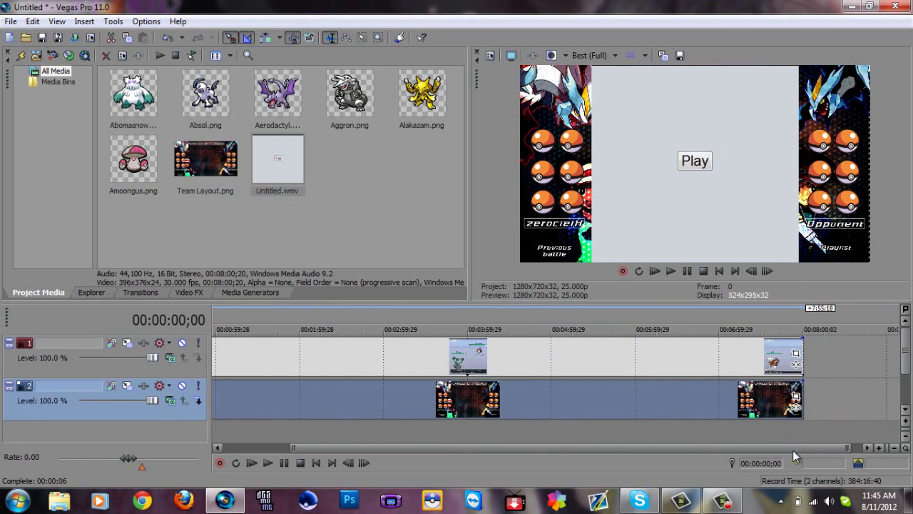
pyautogui.moveTo(784, 449); pyautogui.dragTo(617, 458)
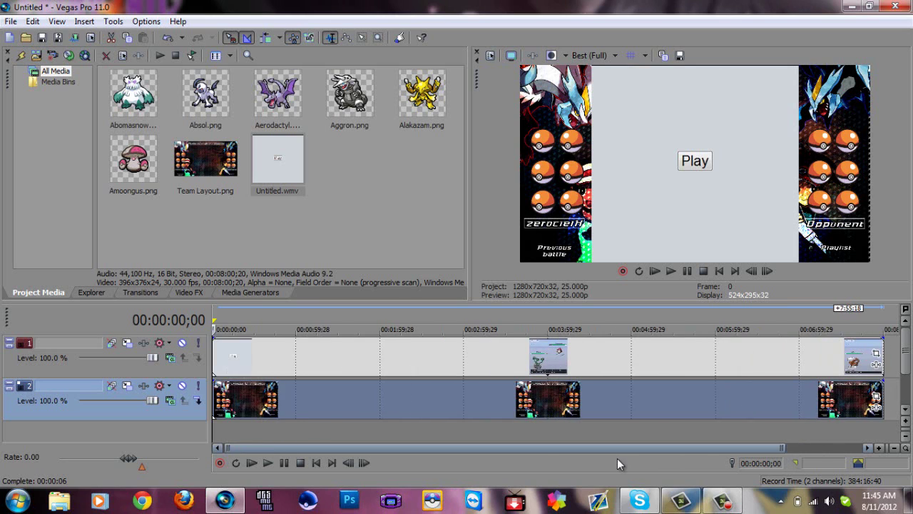
pyautogui.click(10, 385)
pyautogui.click(10, 343)
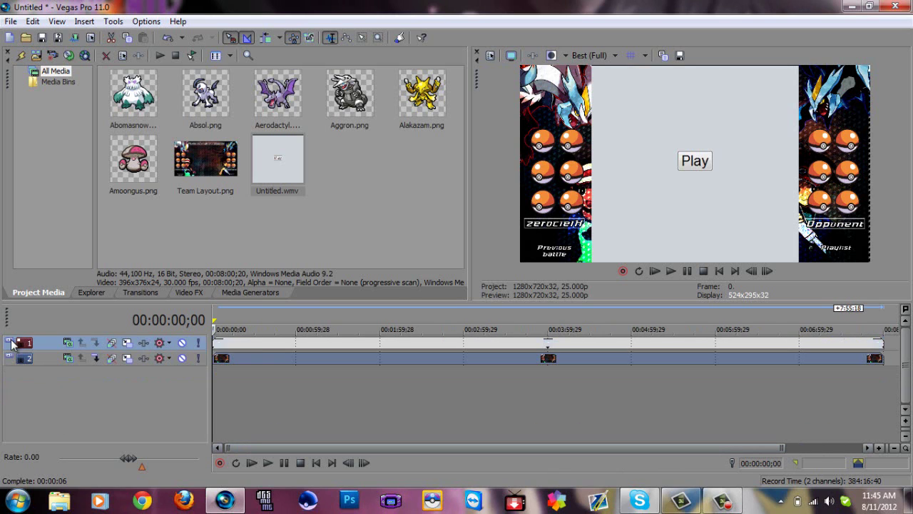
pyautogui.click(223, 345)
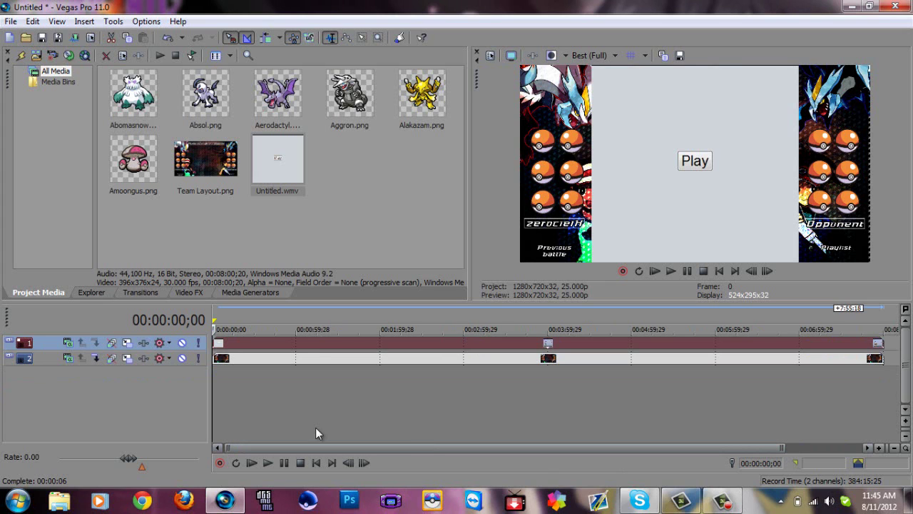
# Add three video tracks and place Abomasnow and Absol at the start of tracks 1 and 2.
pyautogui.hotkey('ctrl', 'shift', 'q')
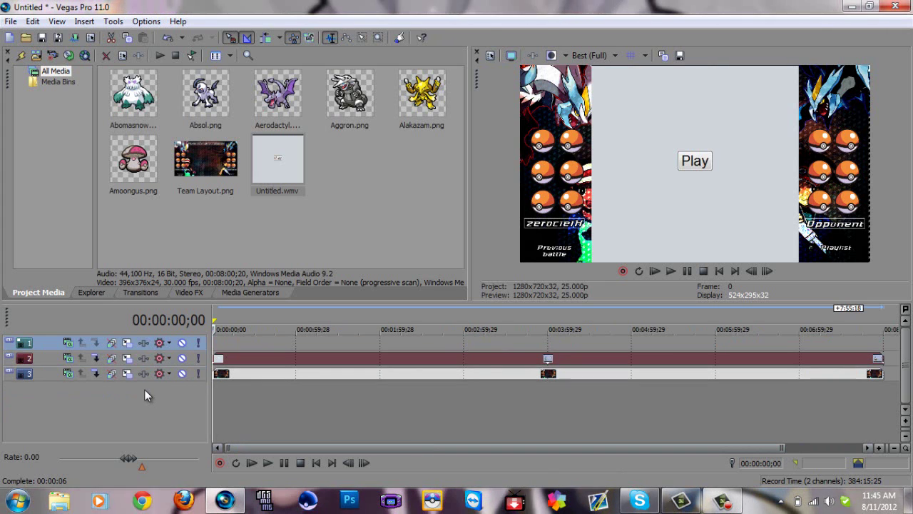
pyautogui.hotkey('ctrl', 'shift', 'q')
pyautogui.hotkey('ctrl', 'shift', 'q')
pyautogui.hotkey('ctrl', 'shift', 'q')
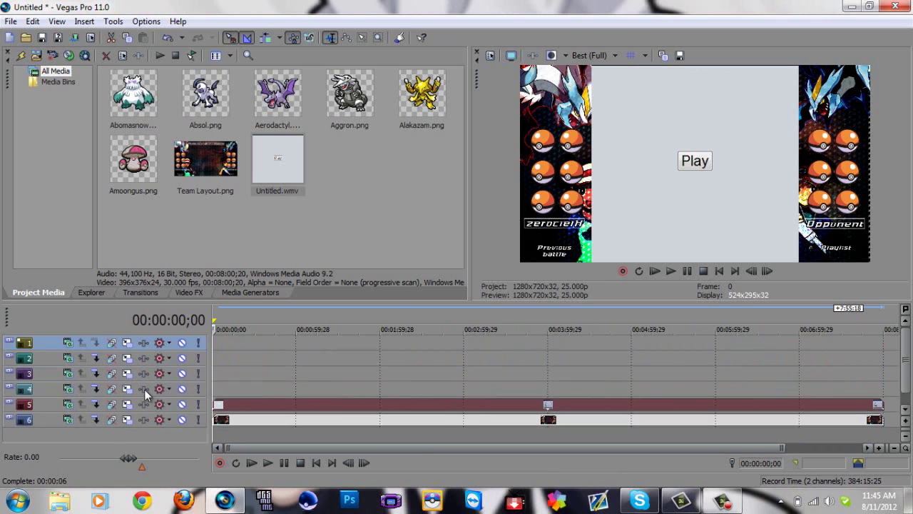
pyautogui.hotkey('ctrl', 'shift', 'q')
pyautogui.hotkey('ctrl', 'shift', 'q')
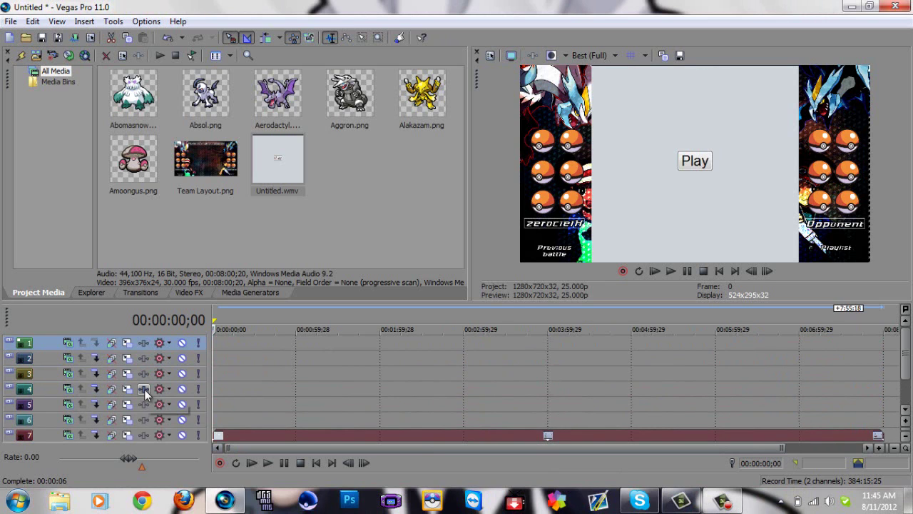
pyautogui.click(136, 101)
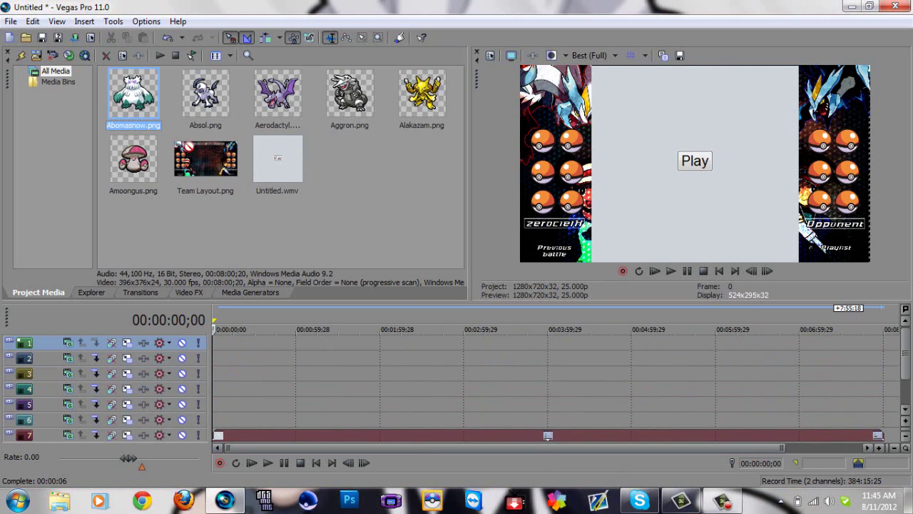
pyautogui.moveTo(289, 321); pyautogui.dragTo(214, 341)
pyautogui.moveTo(206, 93); pyautogui.dragTo(226, 277)
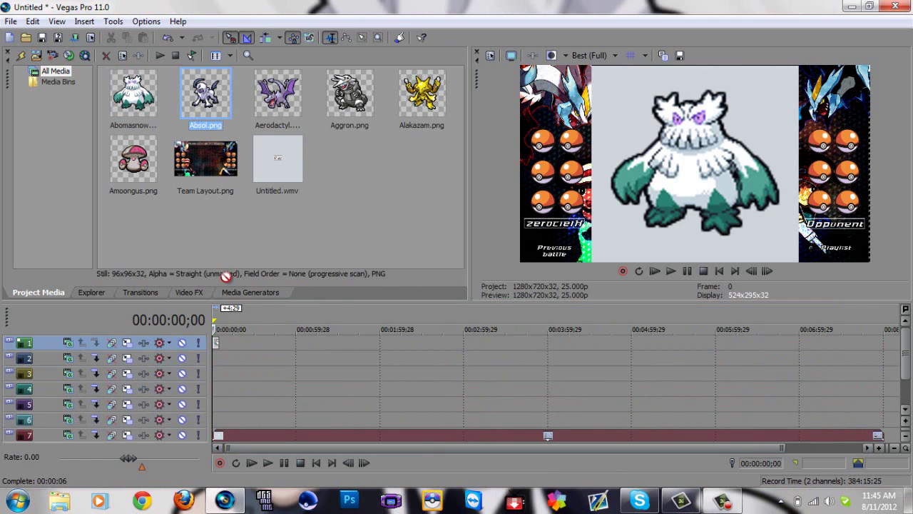
pyautogui.moveTo(220, 371); pyautogui.dragTo(219, 360)
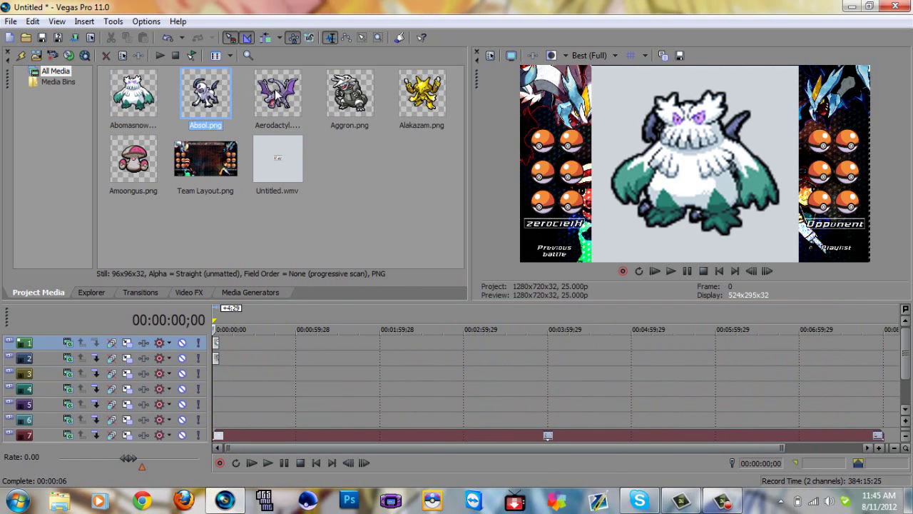
pyautogui.moveTo(278, 93)
pyautogui.mouseDown()
pyautogui.moveTo(236, 351)
pyautogui.moveTo(216, 373)
pyautogui.mouseUp()
# Place Aerodactyl, Aggron, Alakazam and Amoongus on tracks 3–6, lengthening Amoongus to the end.
pyautogui.moveTo(349, 96); pyautogui.dragTo(216, 396)
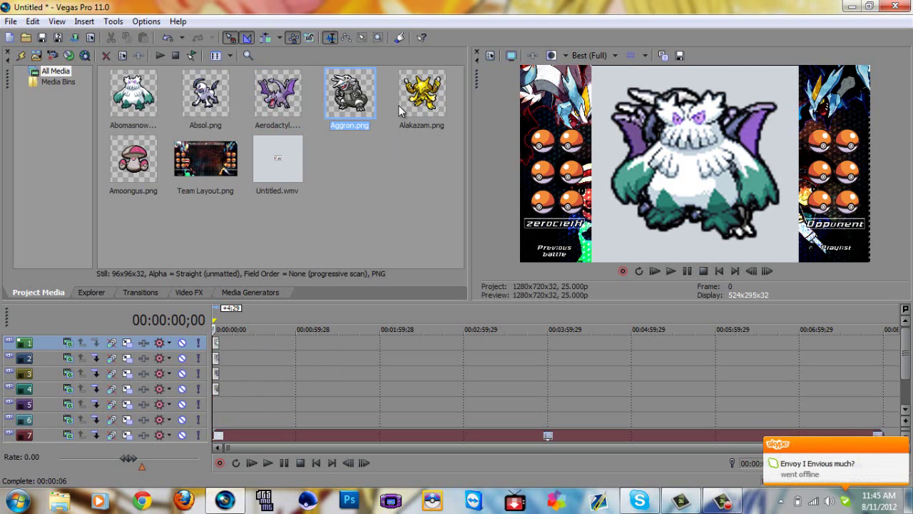
pyautogui.moveTo(401, 110); pyautogui.dragTo(309, 321)
pyautogui.moveTo(216, 405); pyautogui.dragTo(216, 405)
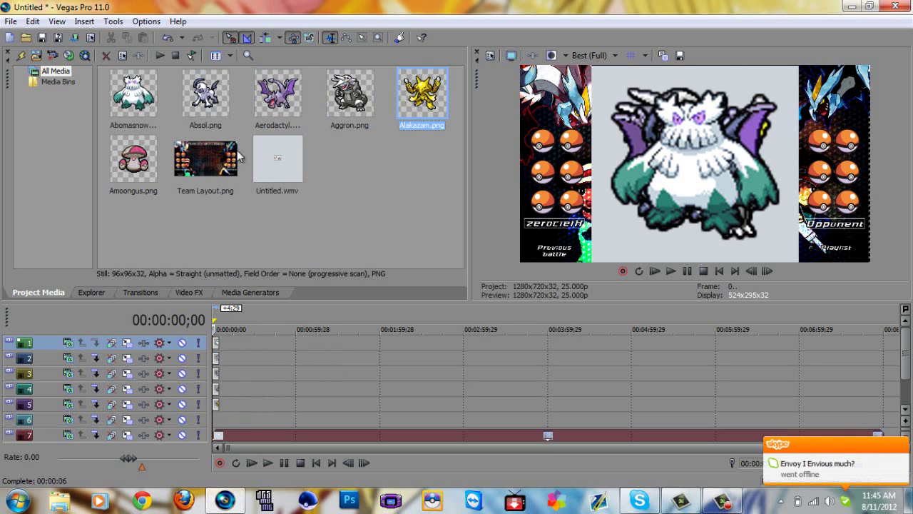
pyautogui.moveTo(133, 160)
pyautogui.mouseDown()
pyautogui.moveTo(230, 346)
pyautogui.moveTo(222, 426)
pyautogui.moveTo(216, 419)
pyautogui.mouseUp()
pyautogui.moveTo(218, 420); pyautogui.dragTo(877, 419)
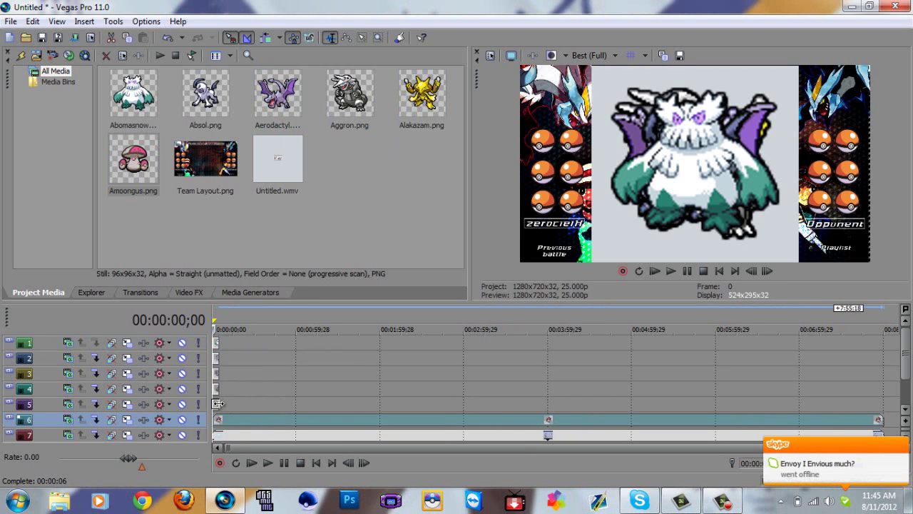
# Stretch the Alakazam, Aggron, Aerodactyl, Absol and Abomasnow events to the video's end.
pyautogui.moveTo(217, 404); pyautogui.dragTo(851, 383)
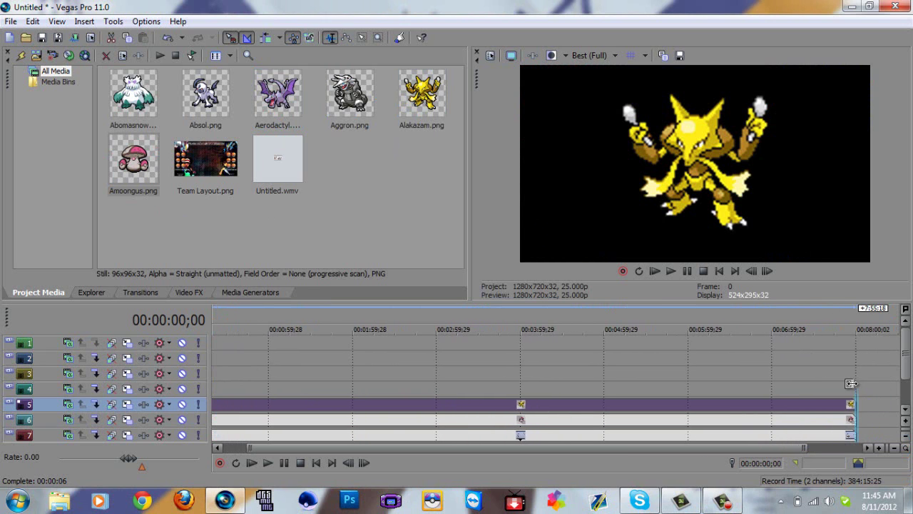
pyautogui.moveTo(852, 405); pyautogui.dragTo(854, 406)
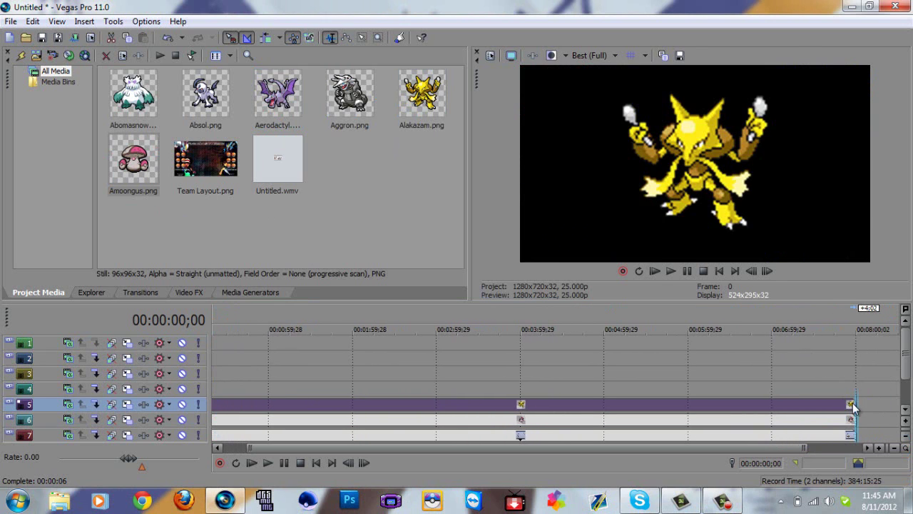
pyautogui.moveTo(777, 447); pyautogui.dragTo(749, 447)
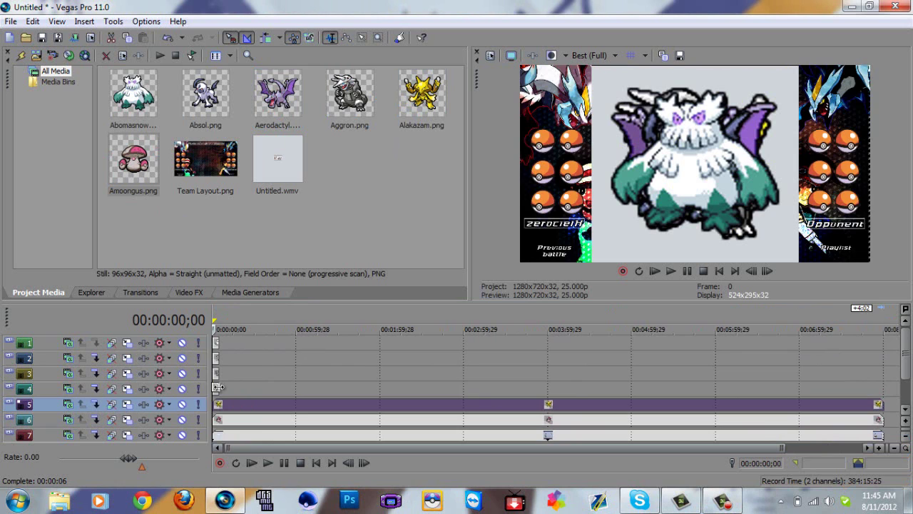
pyautogui.moveTo(217, 386); pyautogui.dragTo(875, 381)
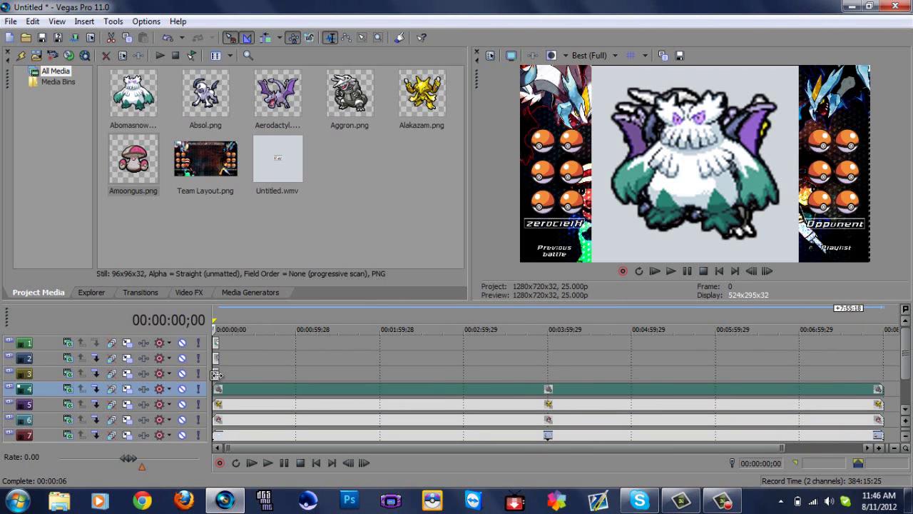
pyautogui.moveTo(216, 375); pyautogui.dragTo(875, 391)
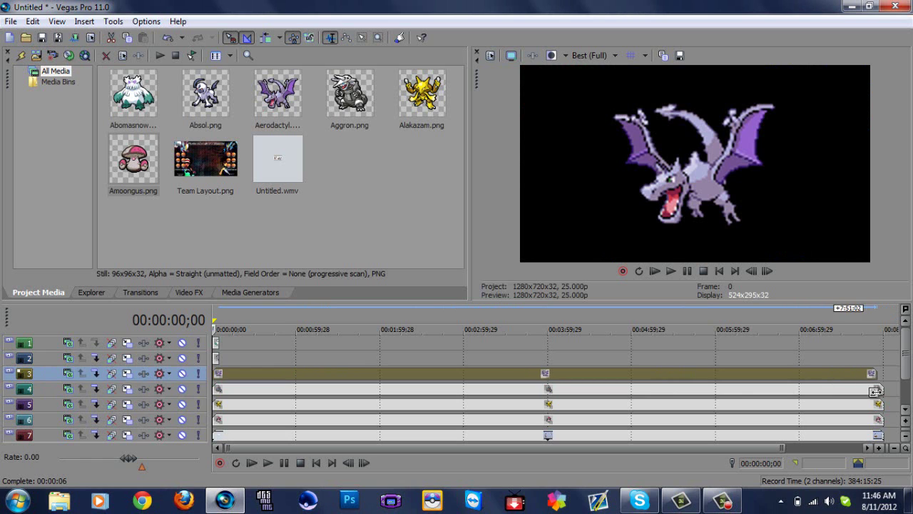
pyautogui.moveTo(218, 359); pyautogui.dragTo(880, 359)
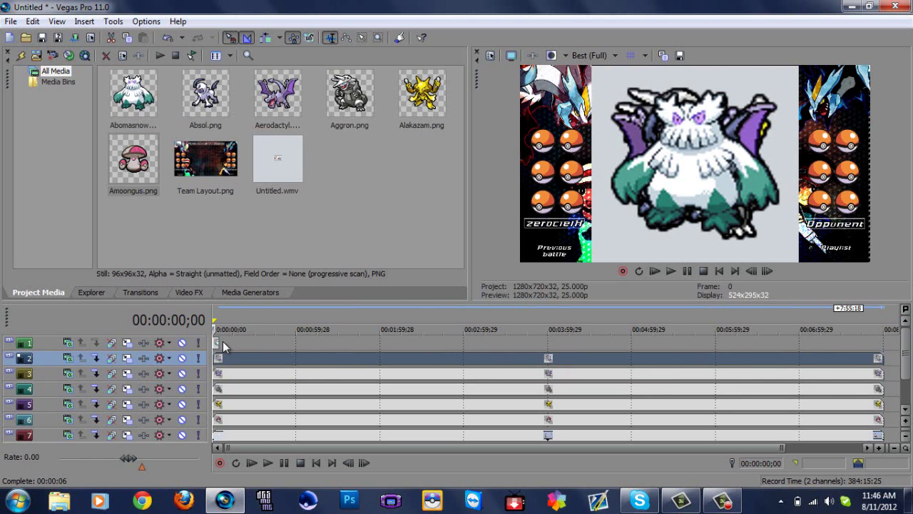
pyautogui.moveTo(223, 343); pyautogui.dragTo(879, 343)
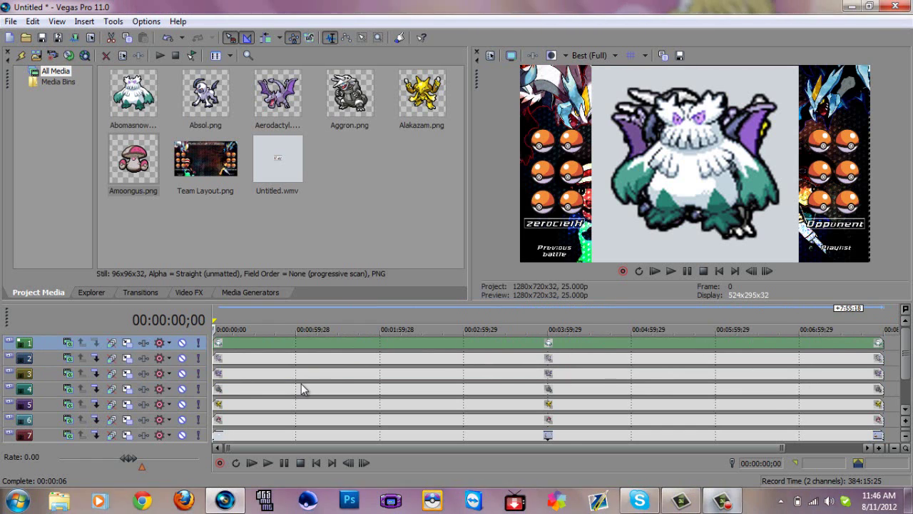
# Widen Abomasnow's Pan/Crop frame to about 536 so the sprite becomes a small icon.
pyautogui.rightClick(222, 348)
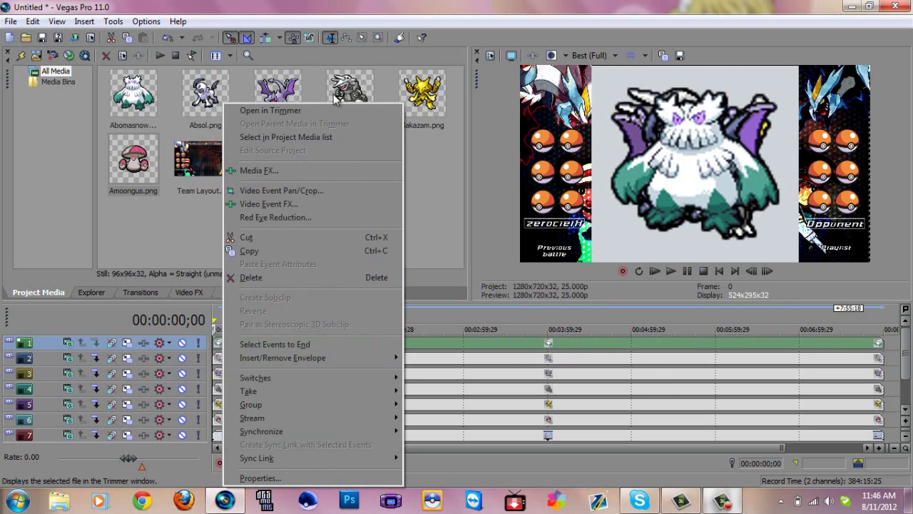
pyautogui.click(319, 192)
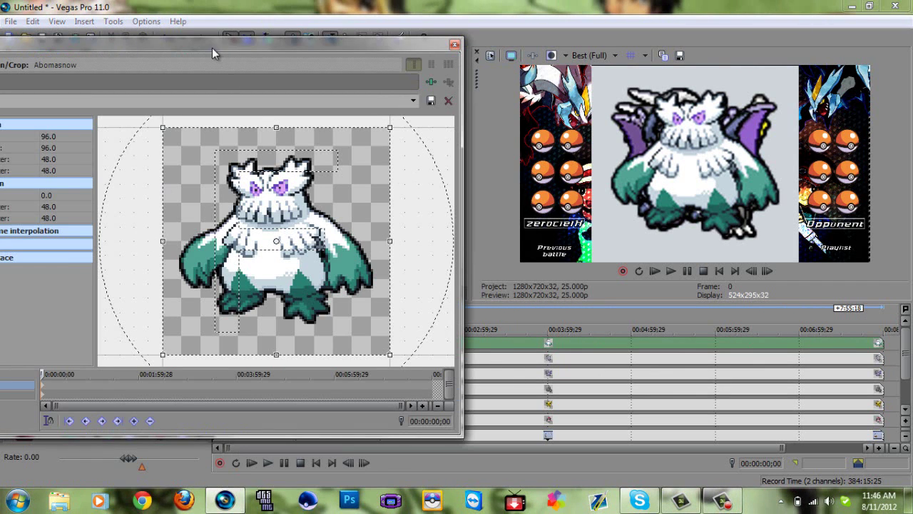
pyautogui.moveTo(212, 47); pyautogui.dragTo(271, 47)
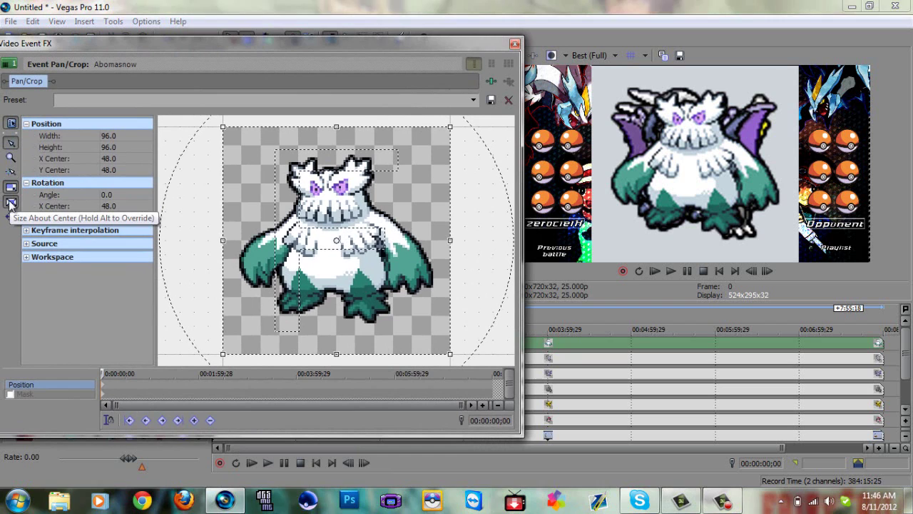
pyautogui.moveTo(229, 42); pyautogui.dragTo(164, 34)
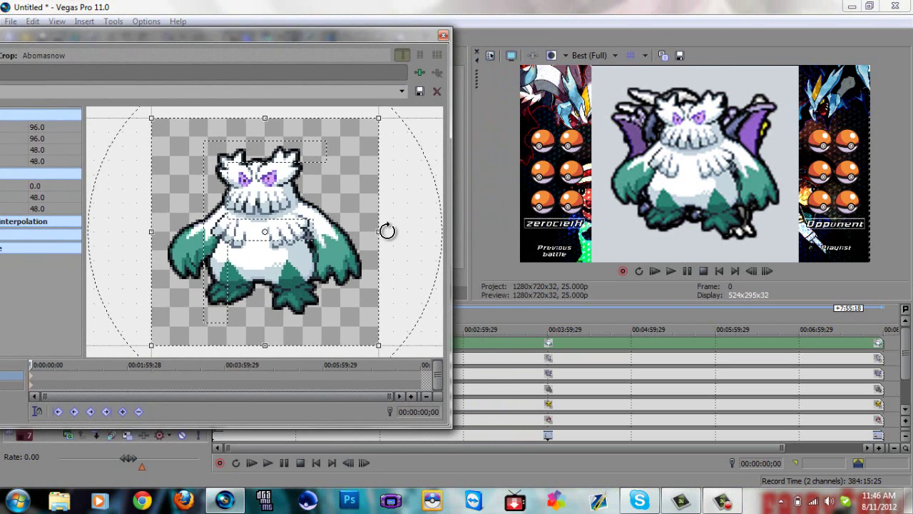
pyautogui.moveTo(376, 232); pyautogui.dragTo(379, 231)
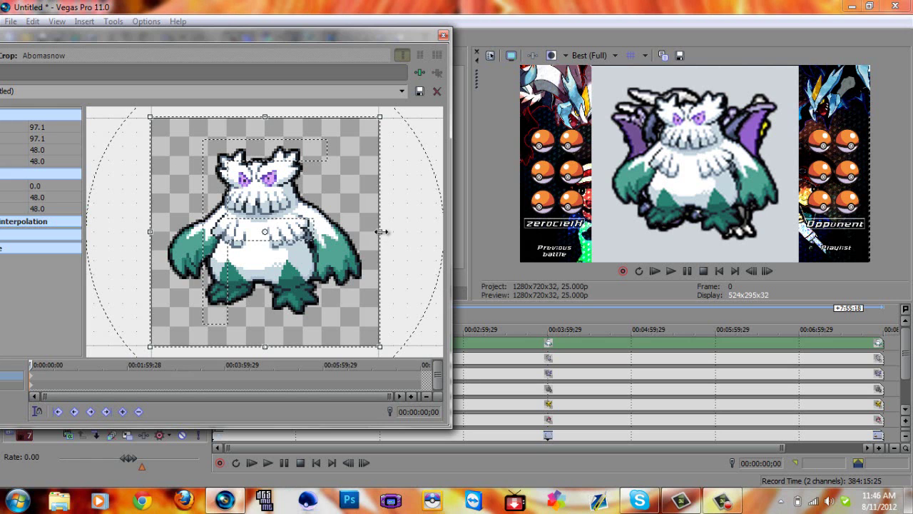
pyautogui.moveTo(382, 231)
pyautogui.mouseDown()
pyautogui.moveTo(844, 212)
pyautogui.moveTo(887, 233)
pyautogui.moveTo(897, 228)
pyautogui.mouseUp()
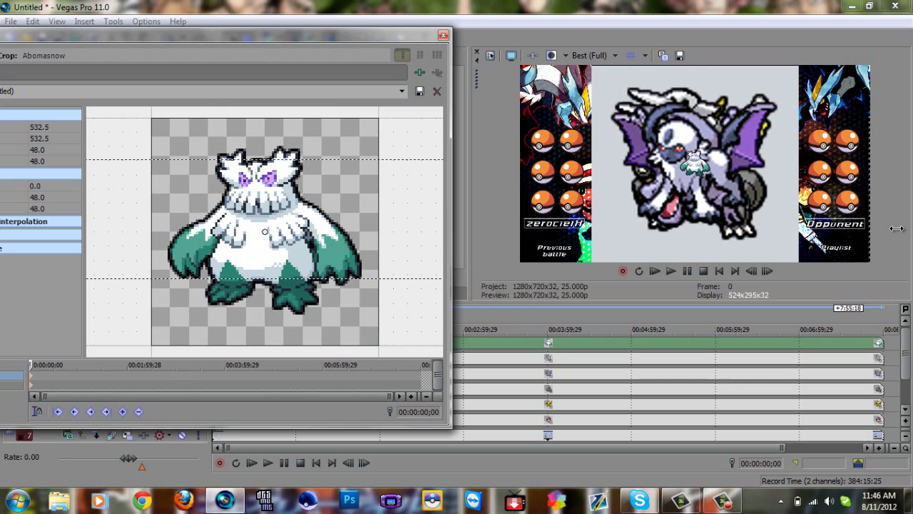
pyautogui.moveTo(896, 228); pyautogui.dragTo(901, 228)
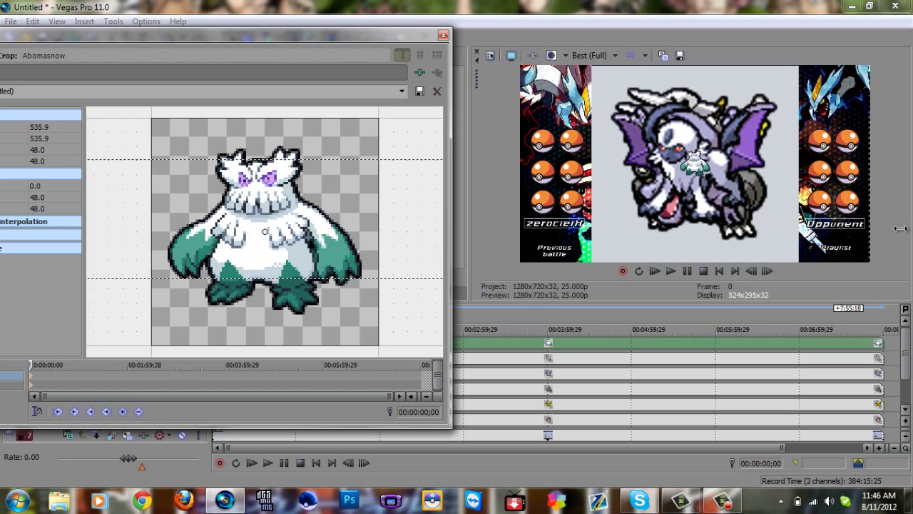
pyautogui.click(443, 35)
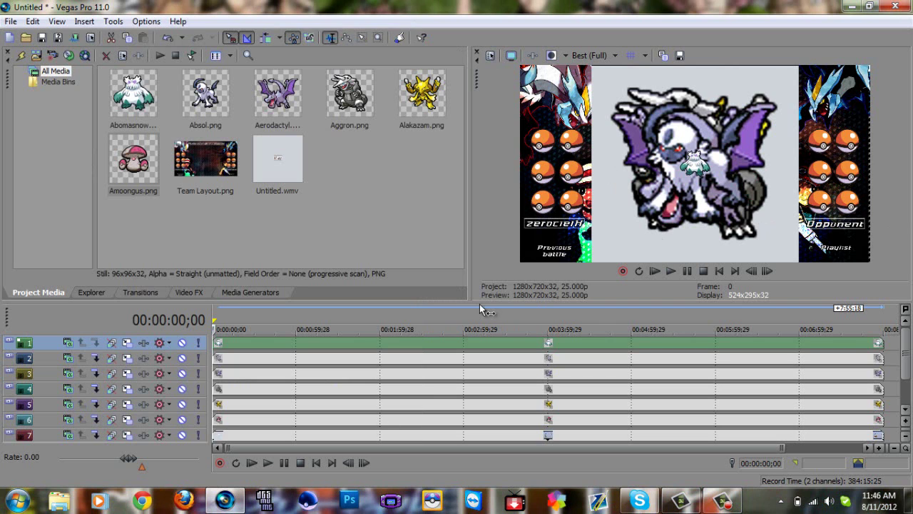
# Enlarge Absol's Pan/Crop frame to about 540 wide to shrink the sprite.
pyautogui.rightClick(218, 364)
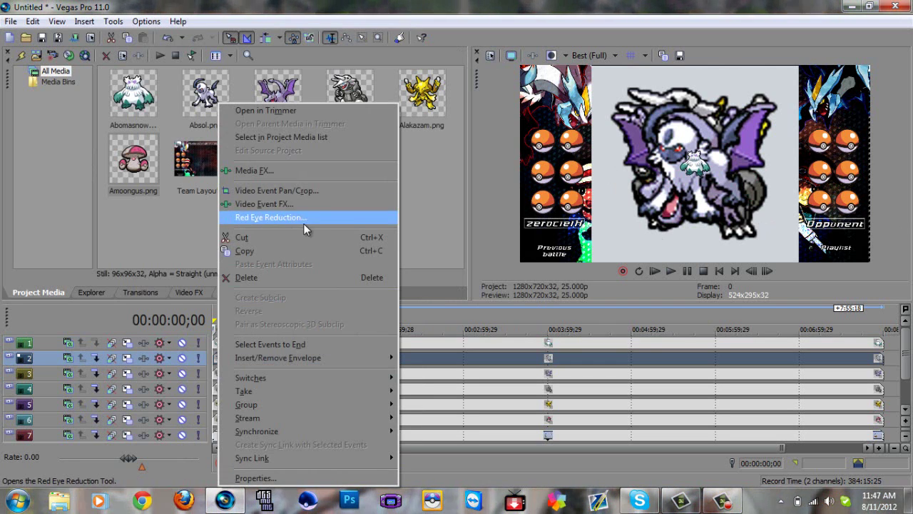
pyautogui.click(307, 186)
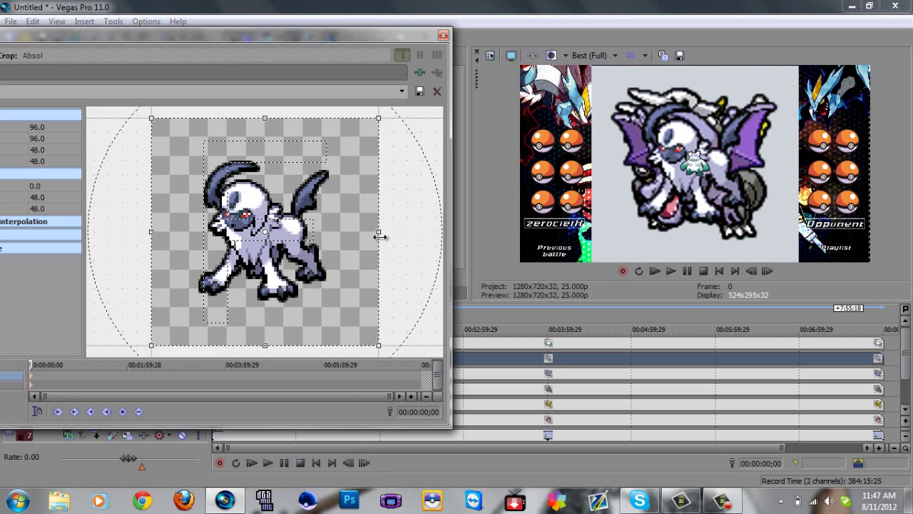
pyautogui.moveTo(379, 232); pyautogui.dragTo(911, 225)
pyautogui.click(911, 225)
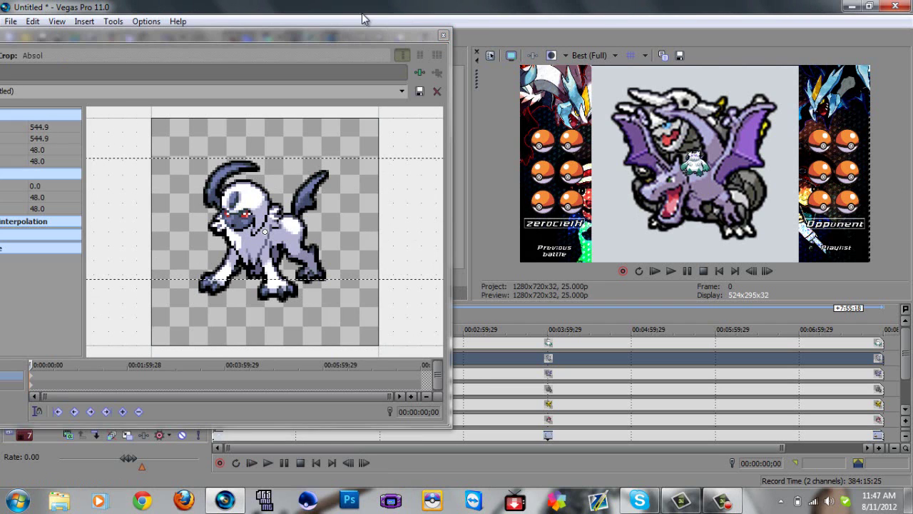
pyautogui.click(440, 35)
# Apply the Pan/Crop shrink to the Aerodactyl and Aggron sprites.
pyautogui.rightClick(217, 376)
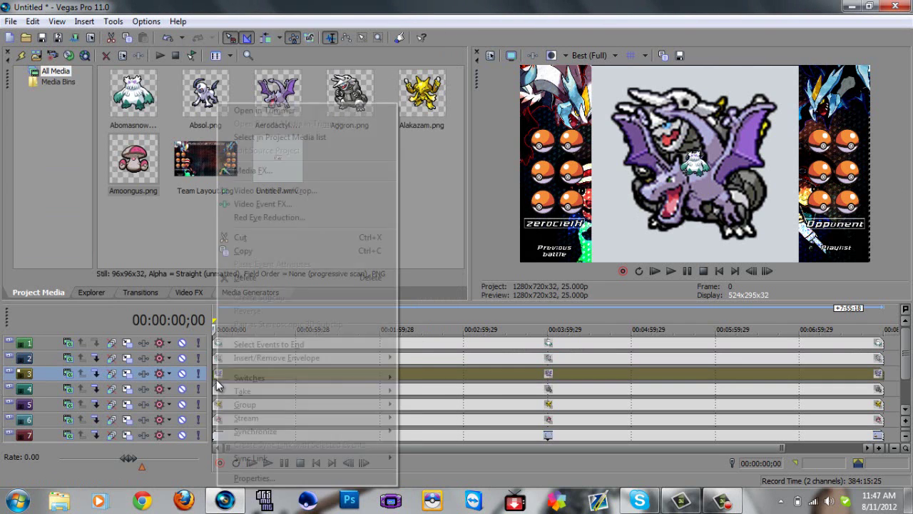
pyautogui.click(298, 194)
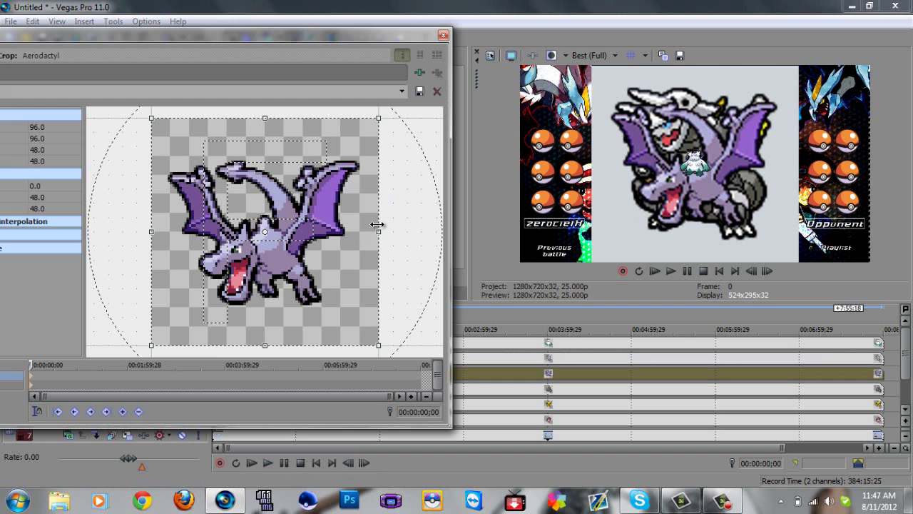
pyautogui.click(440, 35)
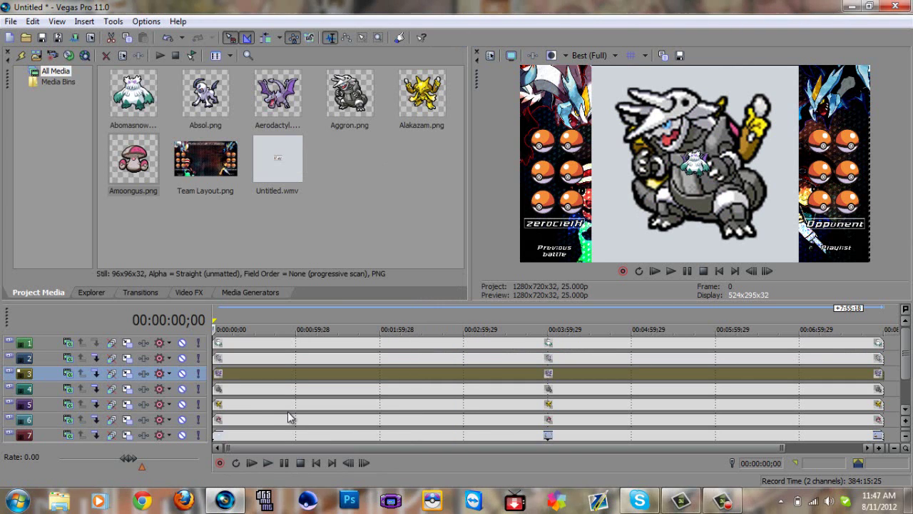
pyautogui.rightClick(221, 388)
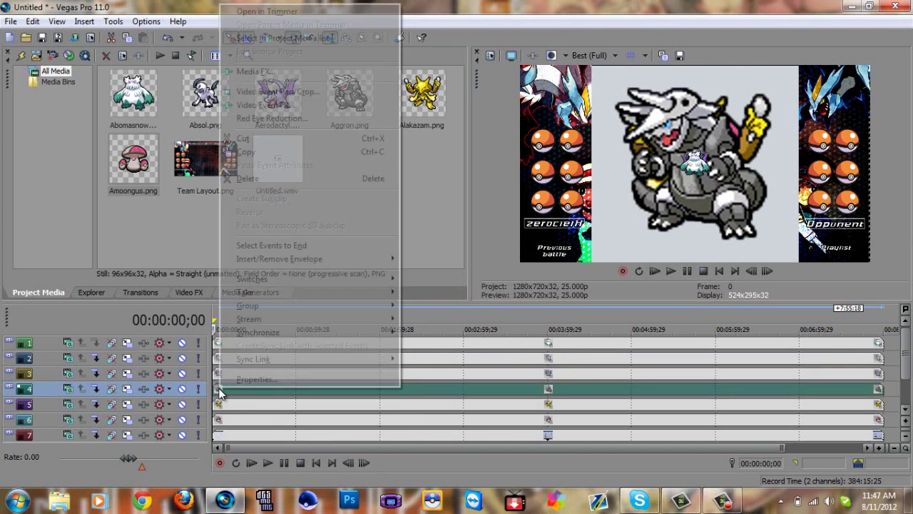
pyautogui.click(306, 92)
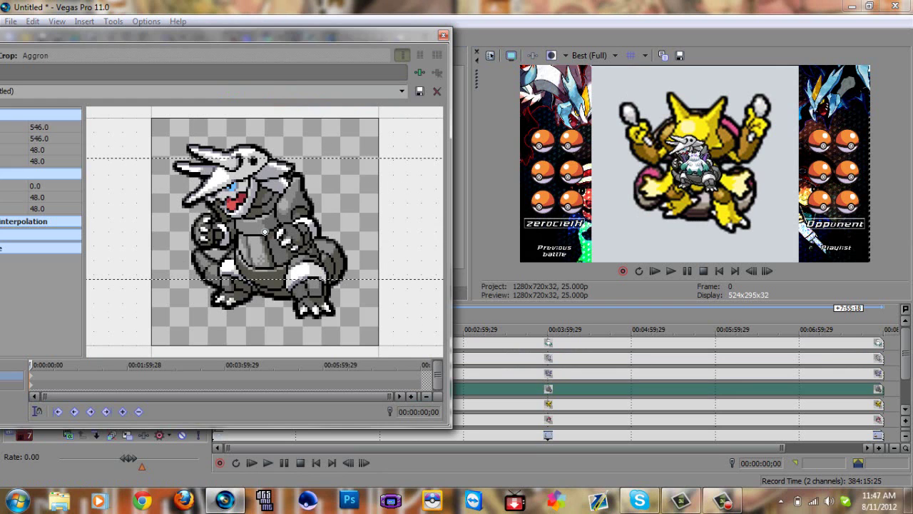
pyautogui.click(443, 36)
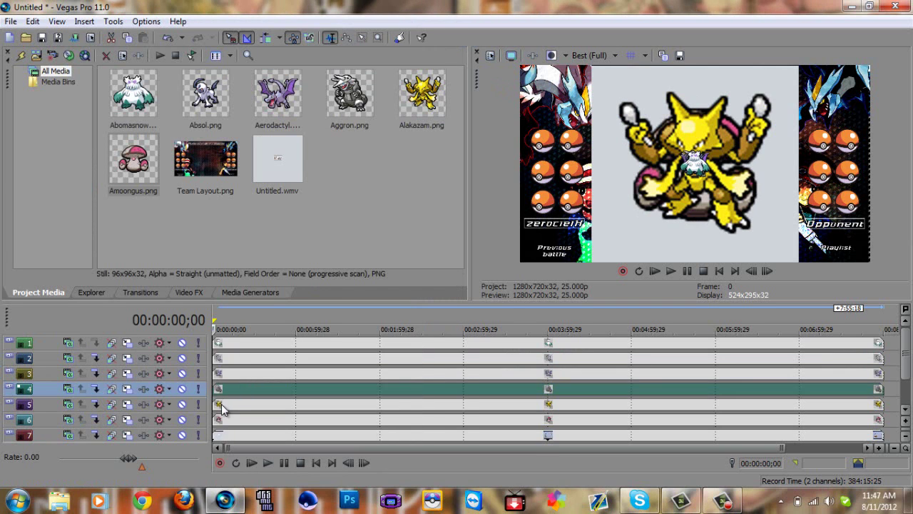
# Shrink the Alakazam and Amoonguss sprites through Video Event Pan/Crop.
pyautogui.rightClick(221, 404)
pyautogui.click(325, 105)
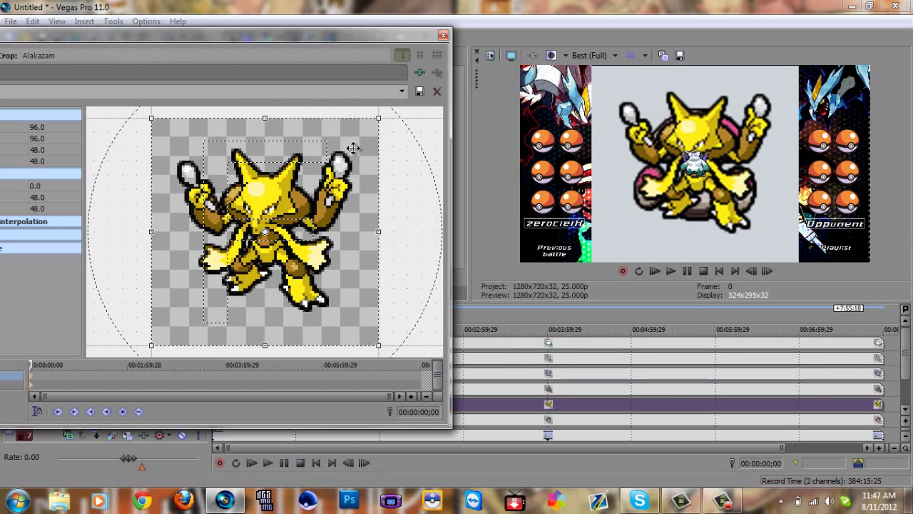
pyautogui.moveTo(379, 230); pyautogui.dragTo(724, 214)
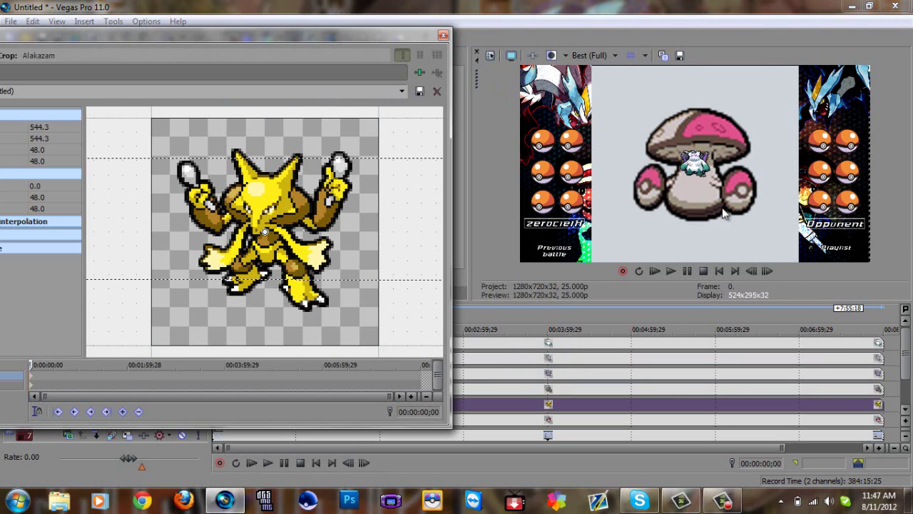
pyautogui.click(443, 35)
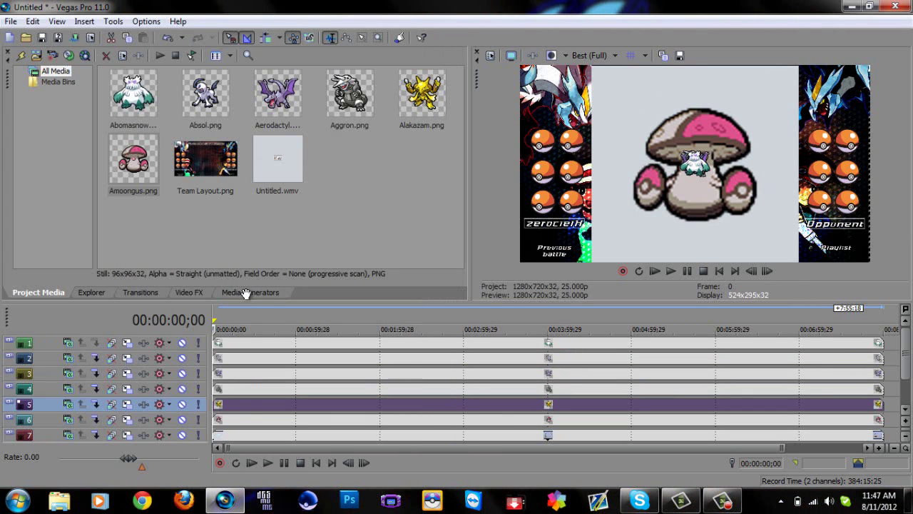
pyautogui.click(227, 419)
pyautogui.rightClick(227, 419)
pyautogui.click(354, 122)
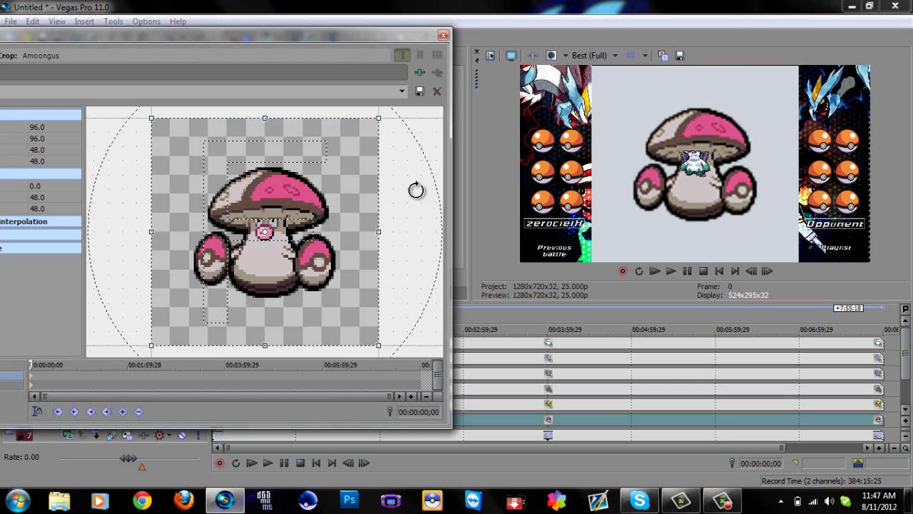
pyautogui.click(443, 35)
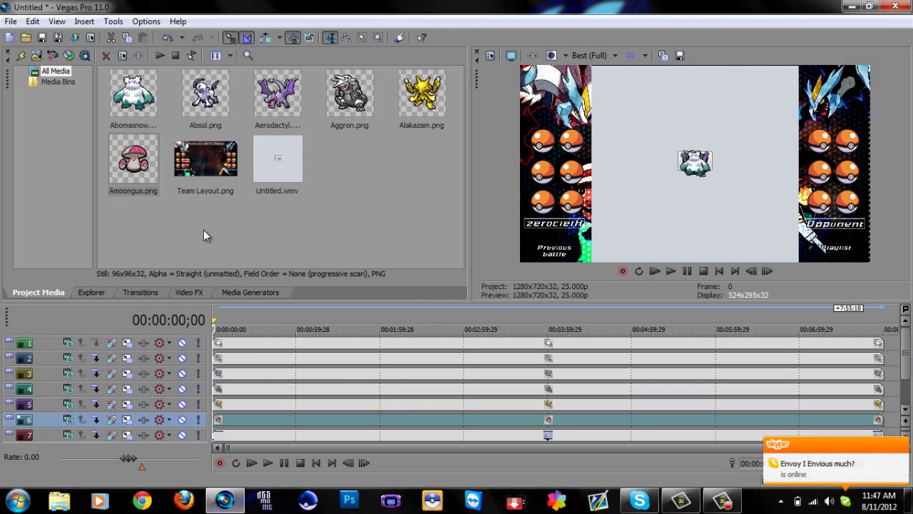
pyautogui.click(221, 343)
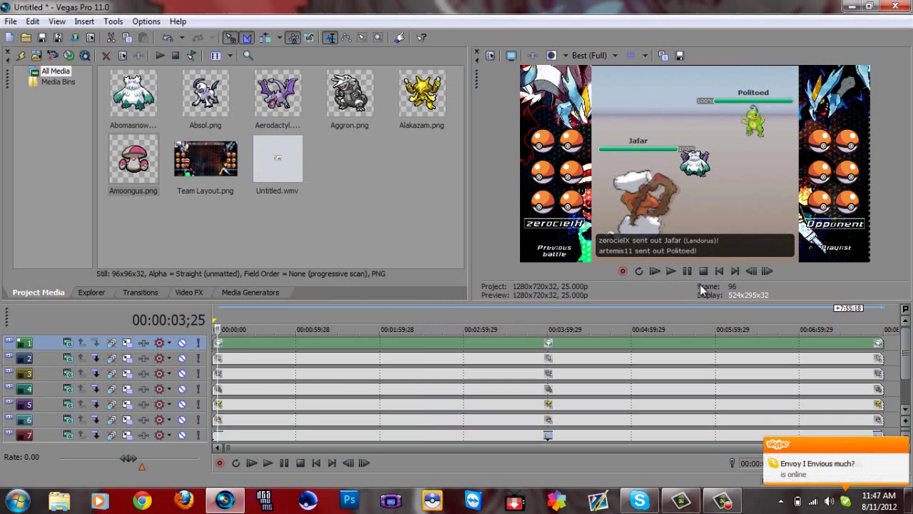
pyautogui.click(720, 271)
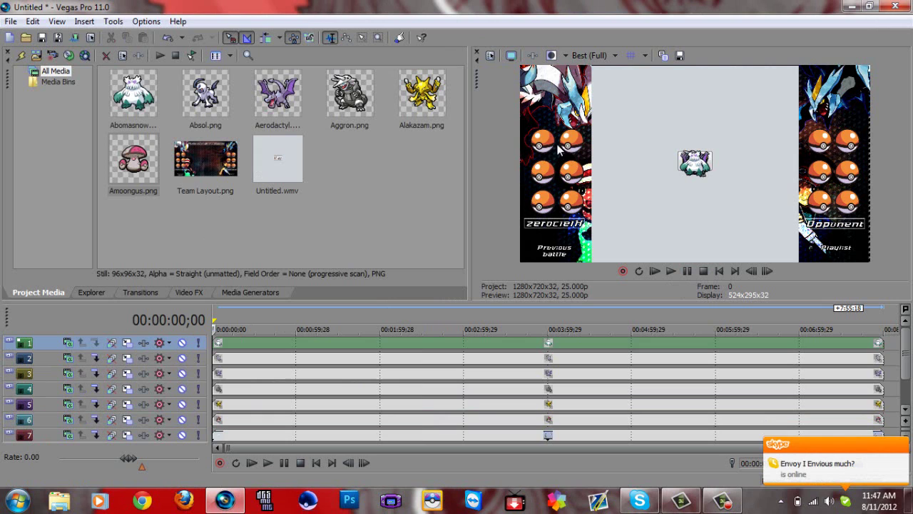
# Move Abomasnow onto the top-left sidebar pokeball with Track Motion.
pyautogui.click(127, 343)
pyautogui.moveTo(348, 265)
pyautogui.mouseDown()
pyautogui.moveTo(299, 269)
pyautogui.moveTo(288, 253)
pyautogui.mouseUp()
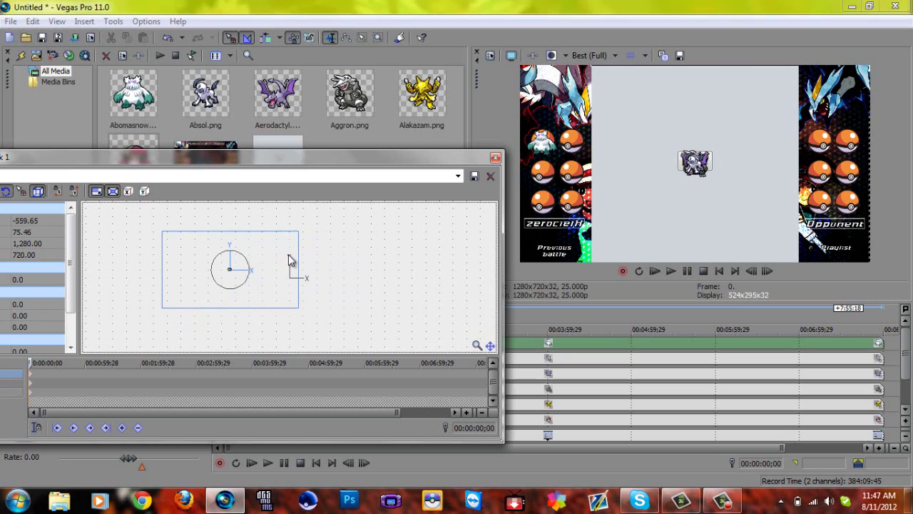
pyautogui.moveTo(289, 260); pyautogui.dragTo(288, 258)
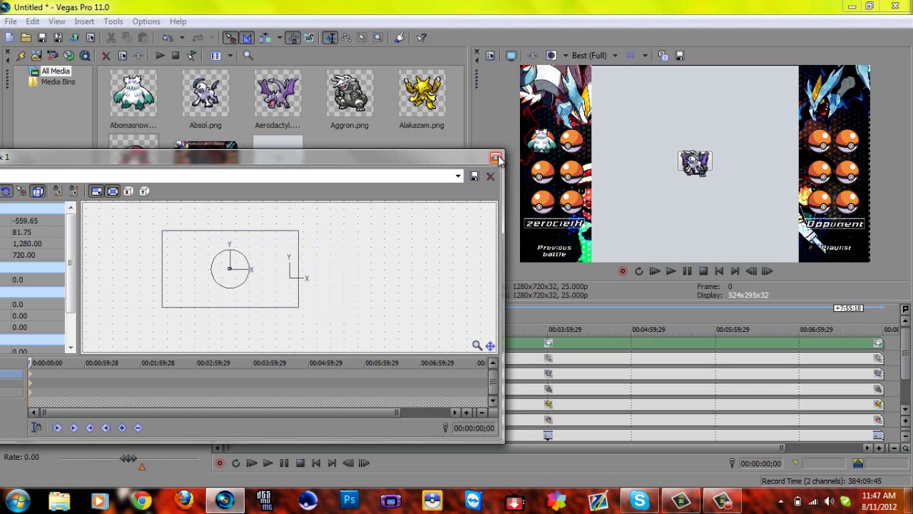
pyautogui.click(496, 157)
# Move Absol onto the neighbouring pokeball with Track Motion.
pyautogui.click(144, 358)
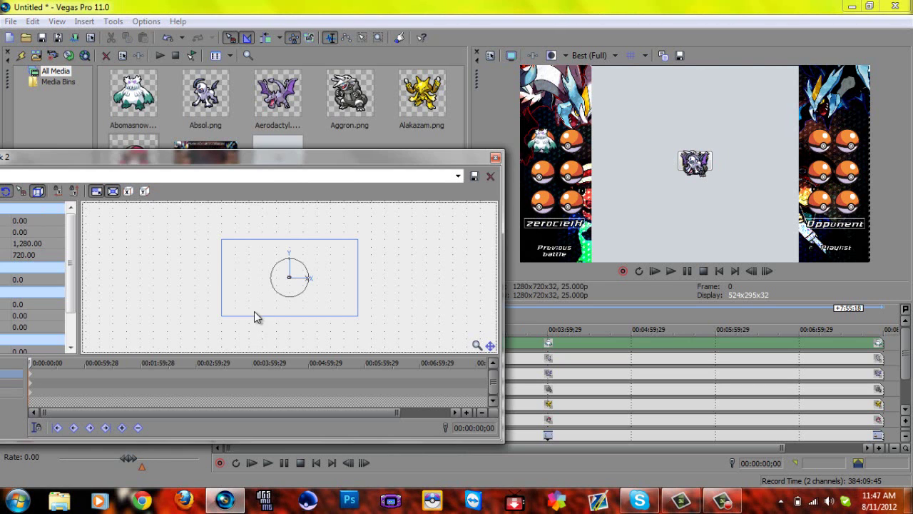
pyautogui.moveTo(338, 305)
pyautogui.mouseDown()
pyautogui.moveTo(298, 307)
pyautogui.moveTo(288, 296)
pyautogui.mouseUp()
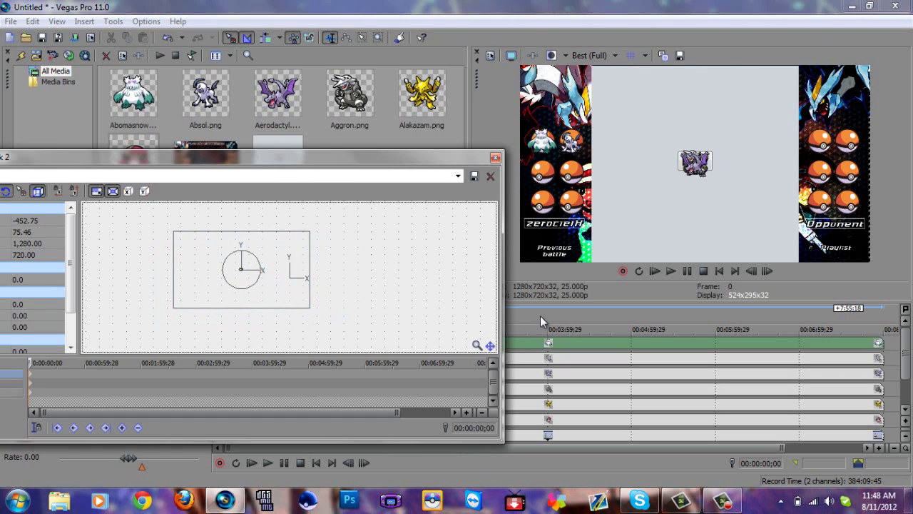
pyautogui.click(495, 157)
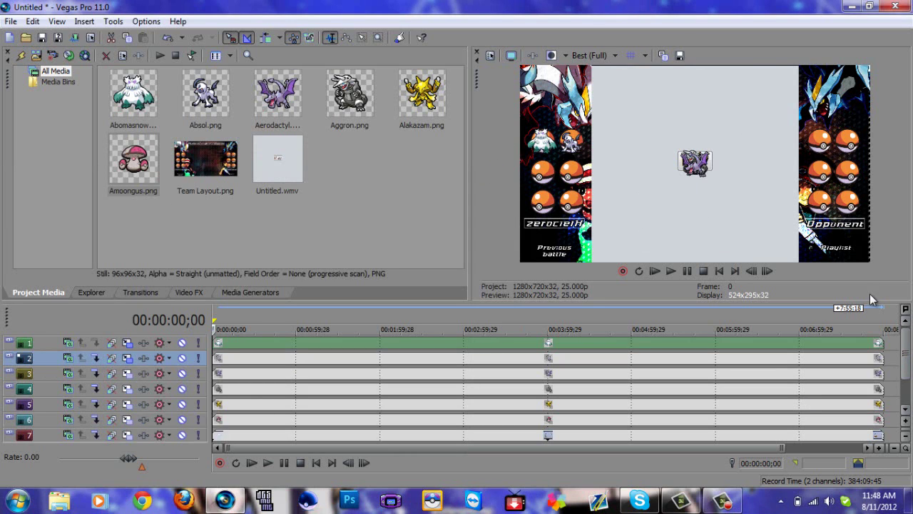
pyautogui.scroll(-2, 907, 376)
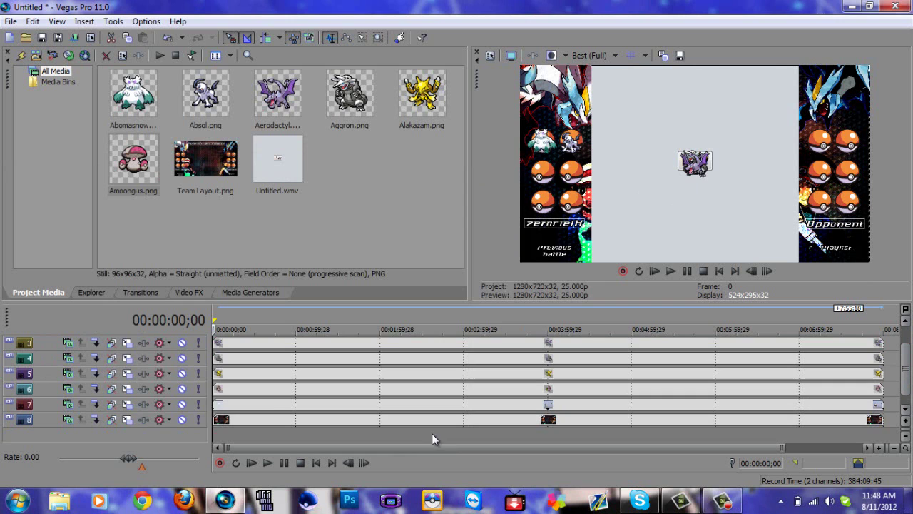
# Widen and lower the battle video's Pan/Crop frame so it fits beneath the Pokemon Wi Fi Battle title.
pyautogui.click(214, 405)
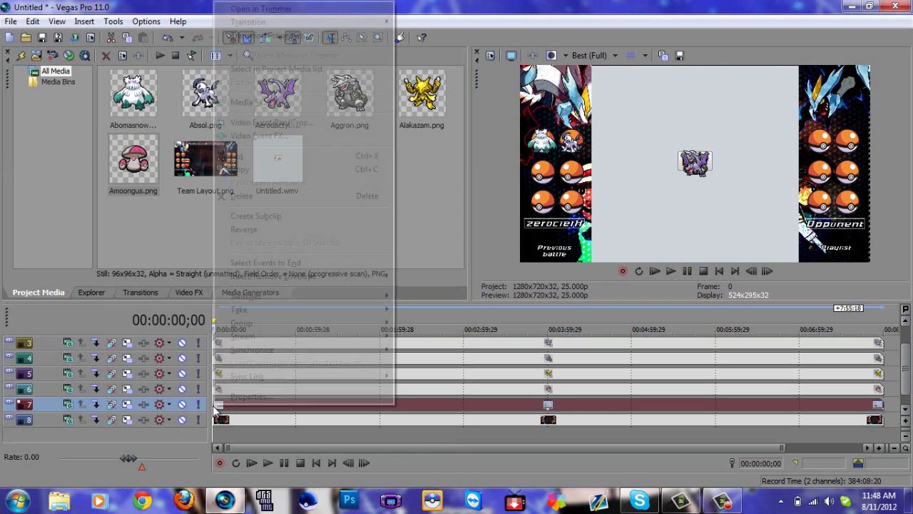
pyautogui.rightClick(214, 404)
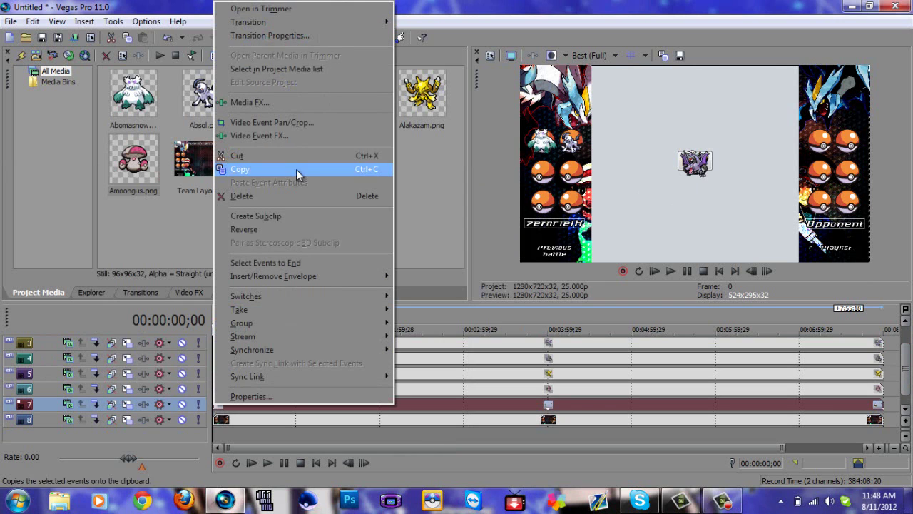
pyautogui.click(309, 124)
pyautogui.moveTo(385, 231); pyautogui.dragTo(400, 231)
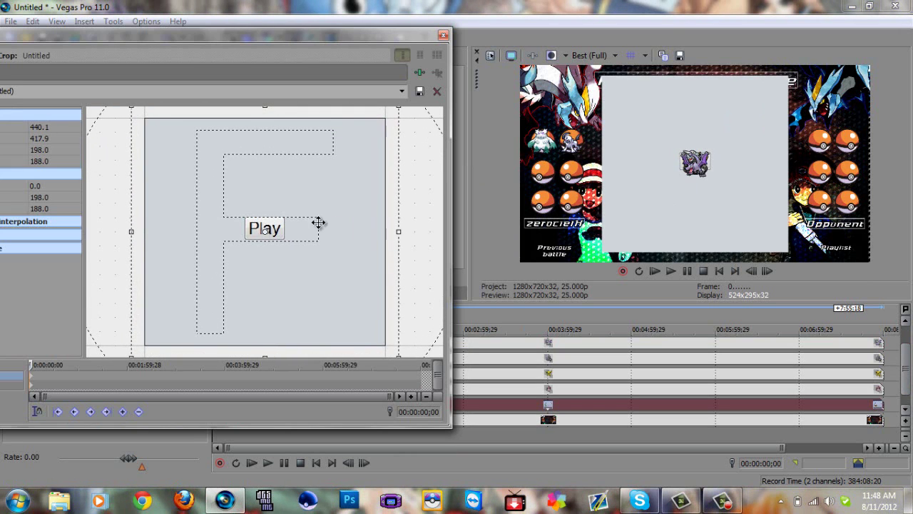
pyautogui.moveTo(318, 224); pyautogui.dragTo(304, 204)
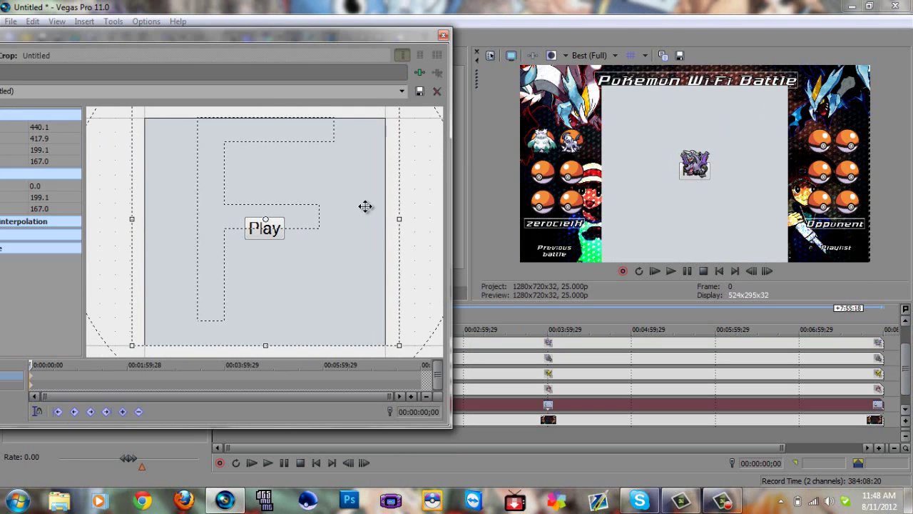
pyautogui.moveTo(400, 221); pyautogui.dragTo(408, 221)
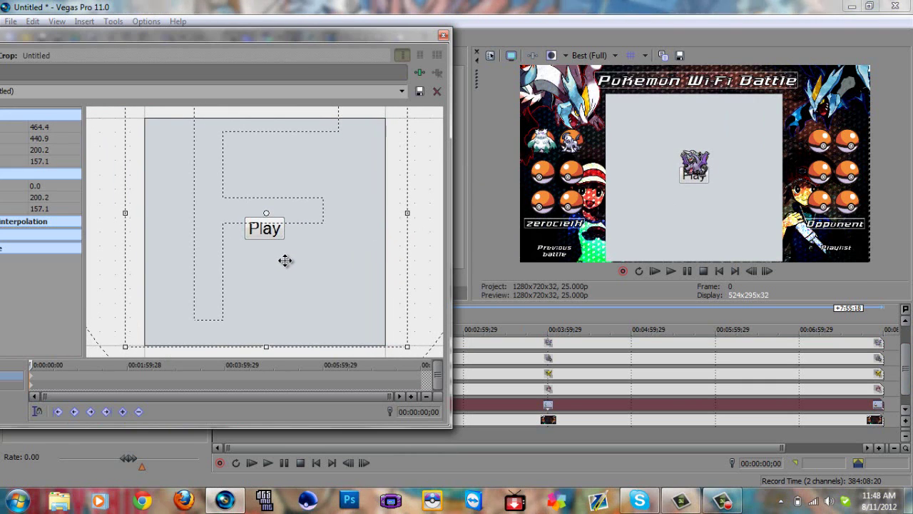
pyautogui.moveTo(284, 261); pyautogui.dragTo(284, 259)
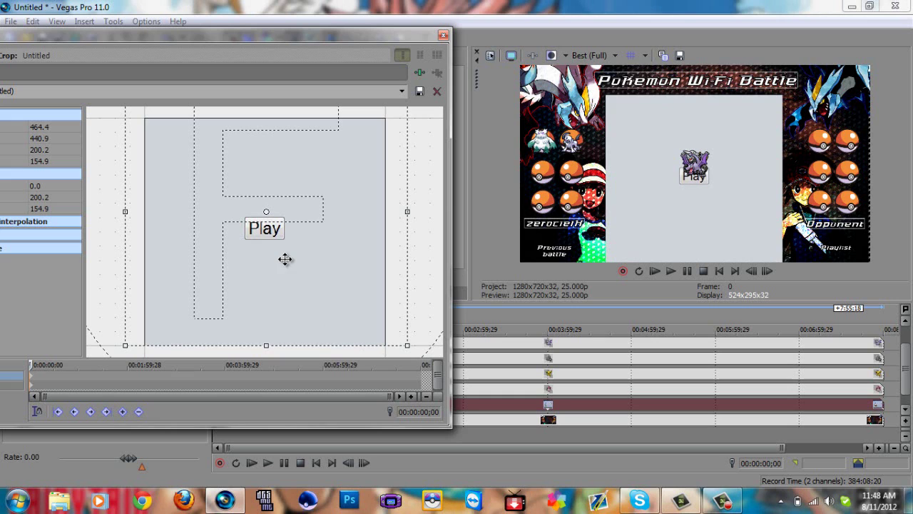
# Split the Abomasnow event on track 1 at 00:03:20;11, the Turn 23 mark.
pyautogui.click(443, 35)
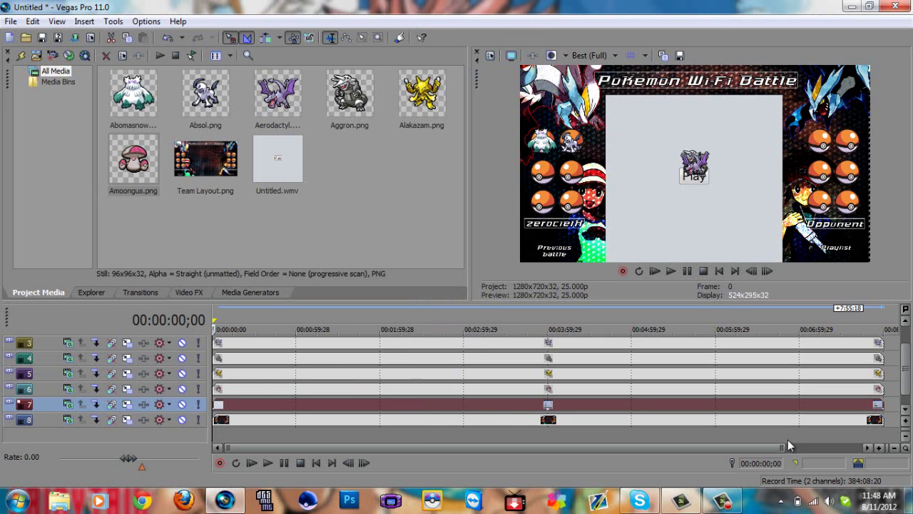
pyautogui.scroll(2, 906, 356)
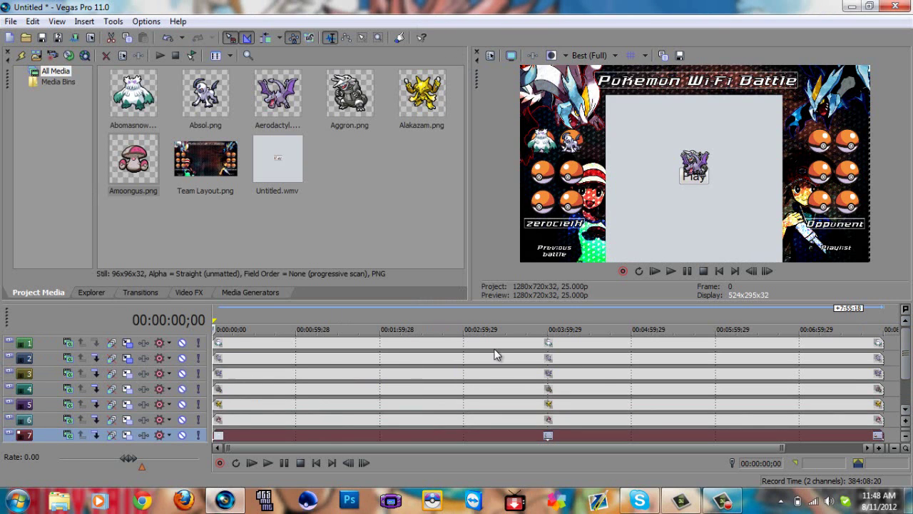
pyautogui.click(376, 345)
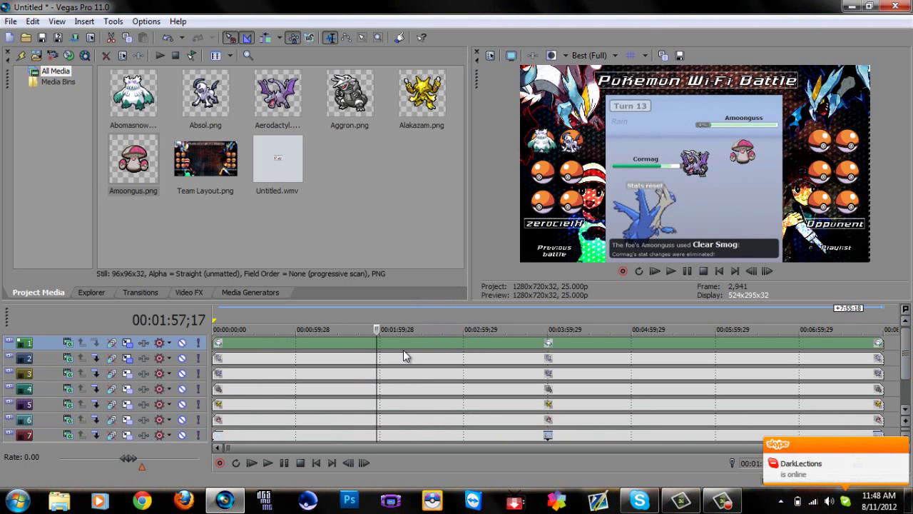
pyautogui.moveTo(380, 335); pyautogui.dragTo(408, 341)
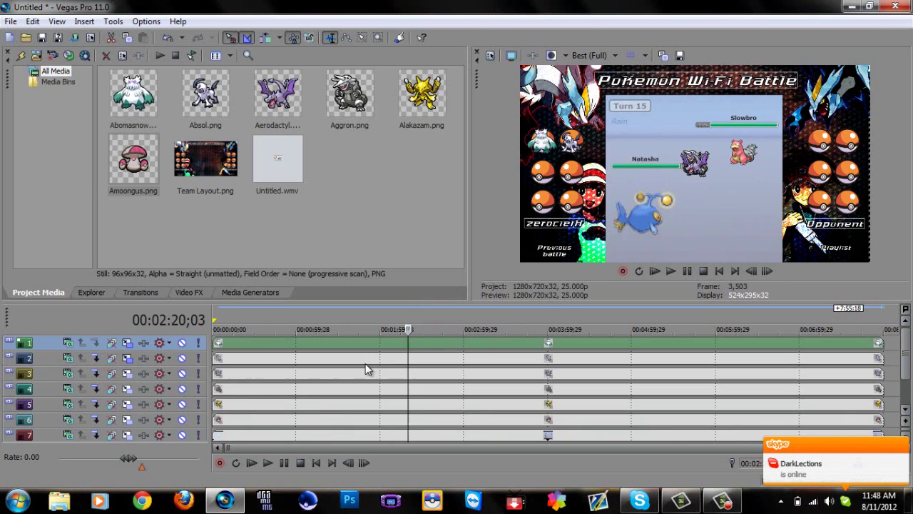
pyautogui.click(492, 342)
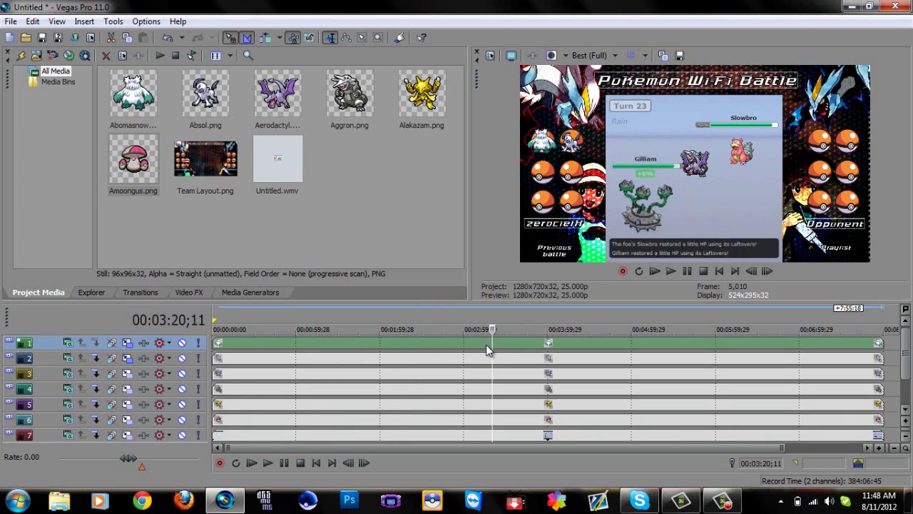
pyautogui.press('s')
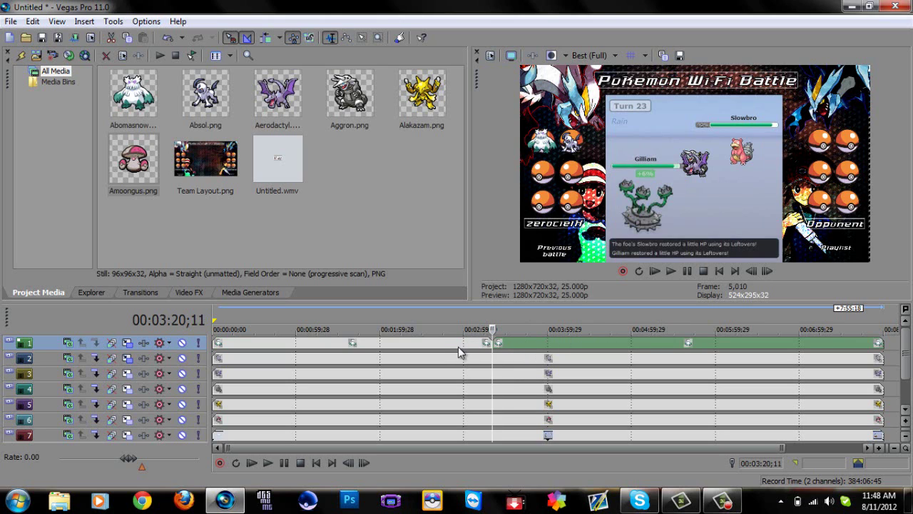
# Apply the Sony Black and White effect to the later Abomasnow event.
pyautogui.rightClick(501, 347)
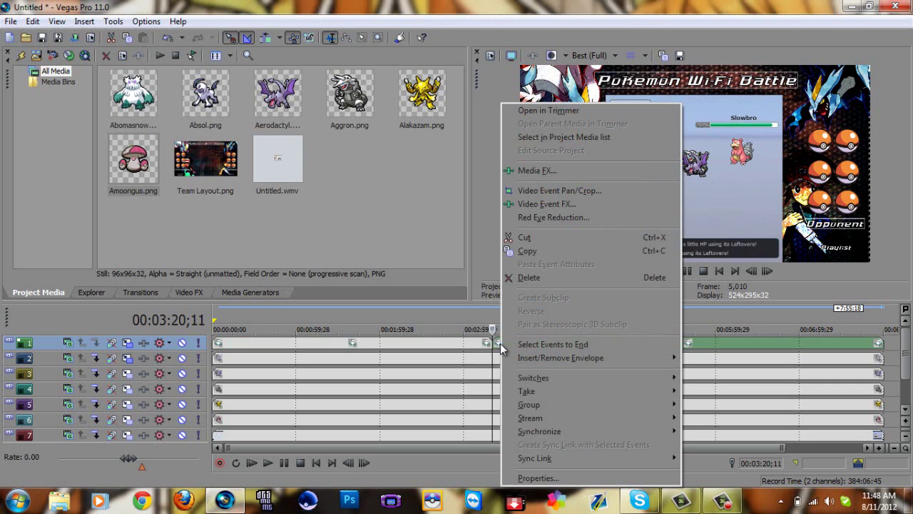
pyautogui.click(557, 203)
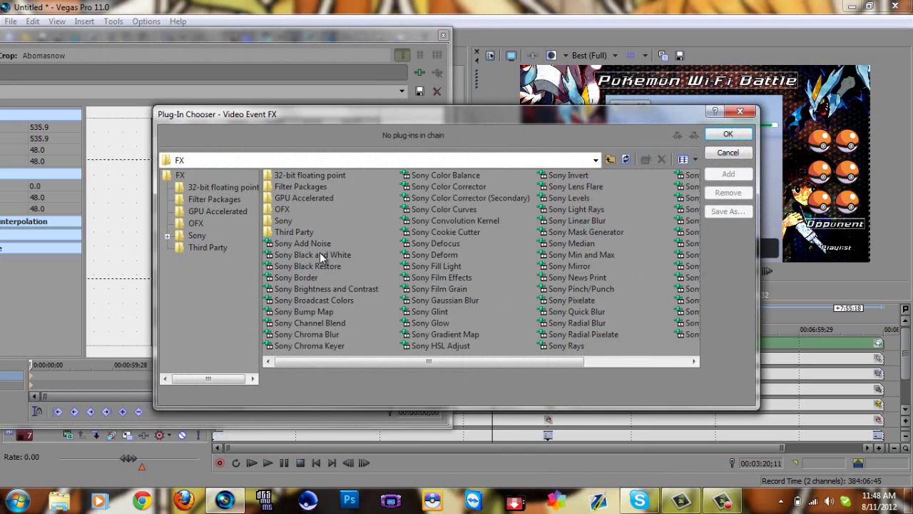
pyautogui.click(320, 254)
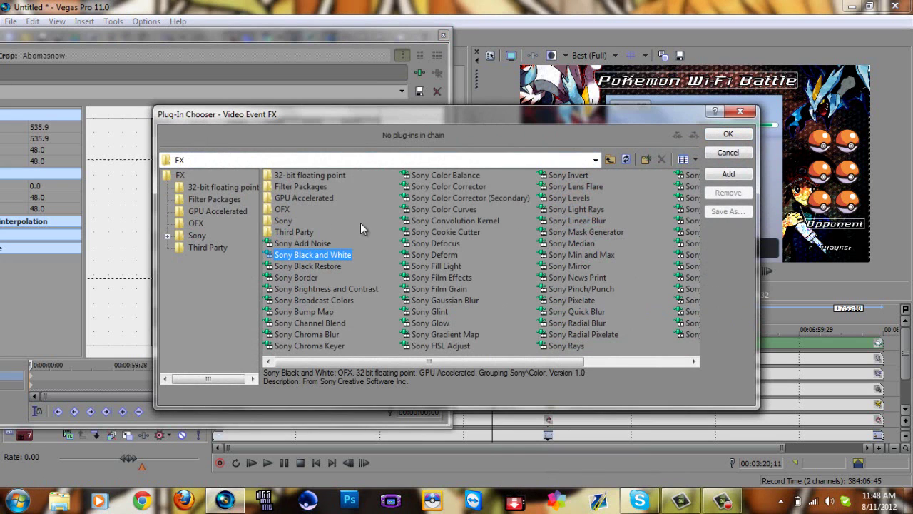
pyautogui.click(728, 134)
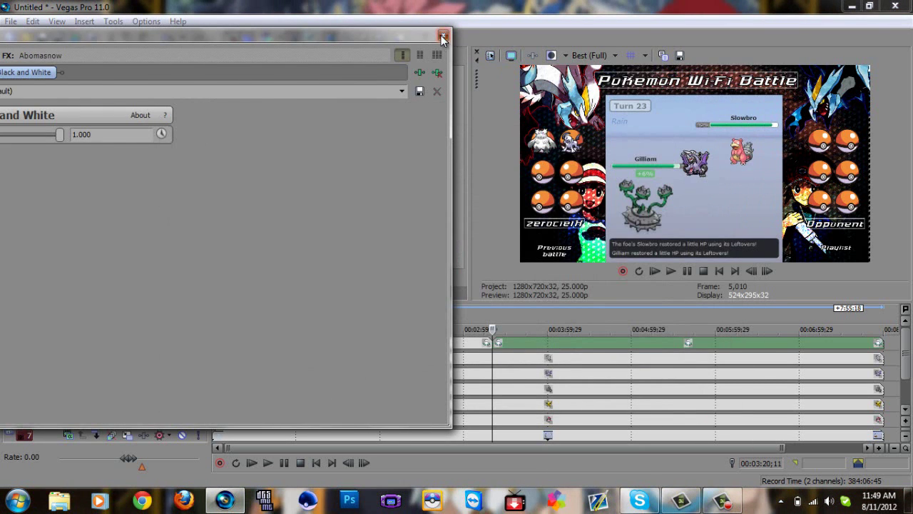
pyautogui.click(443, 36)
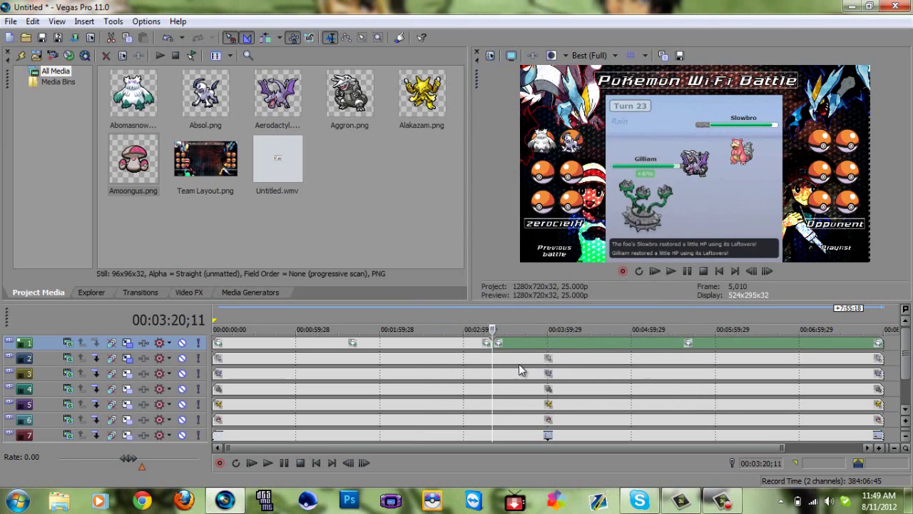
# Split the Absol event on track 2 at 00:02:33;14.
pyautogui.rightClick(499, 359)
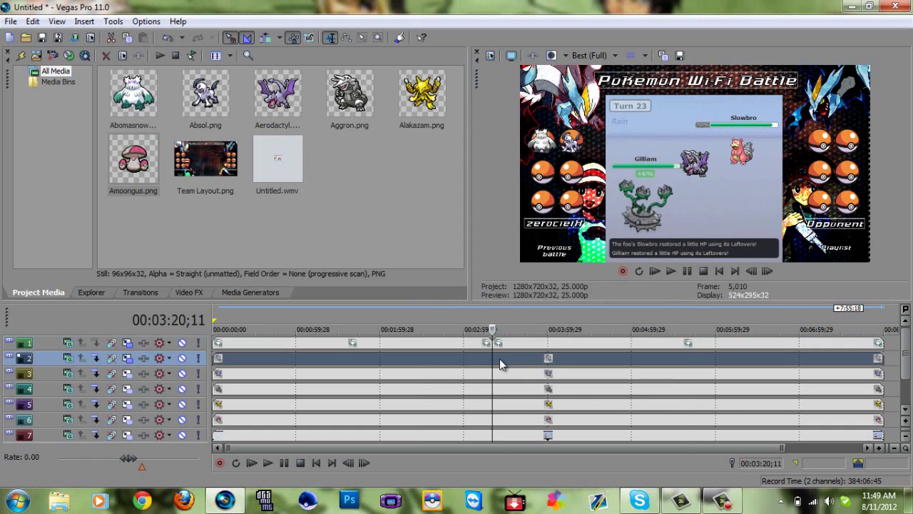
pyautogui.press('Escape')
pyautogui.click(426, 358)
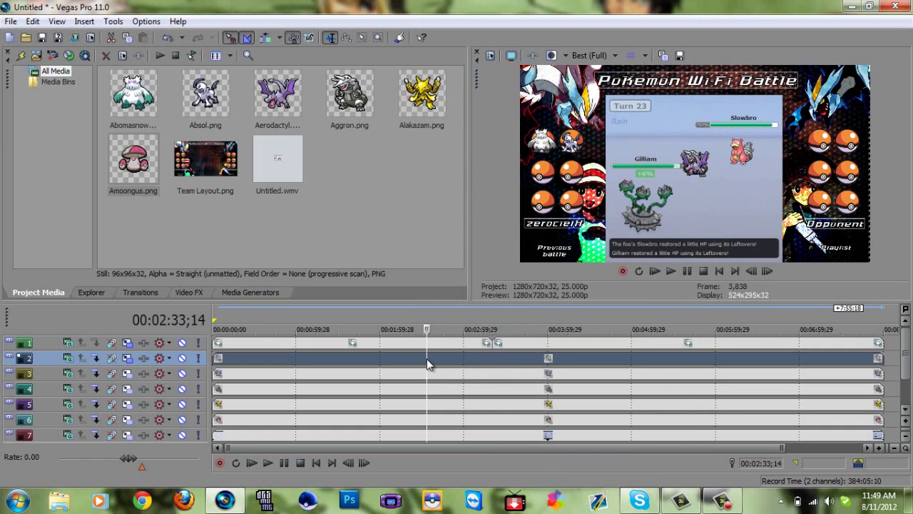
pyautogui.press('s')
# Add a Sony Color Balance effect to the later Absol event.
pyautogui.rightClick(436, 357)
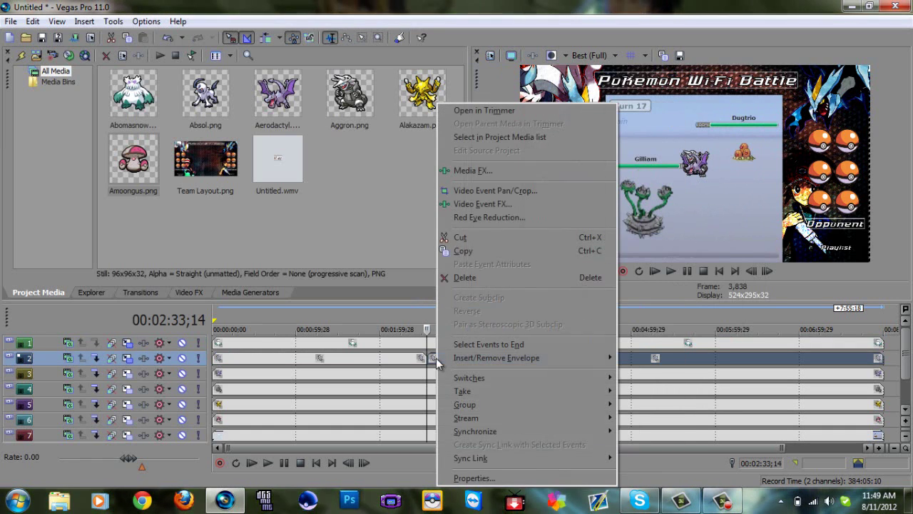
pyautogui.click(501, 191)
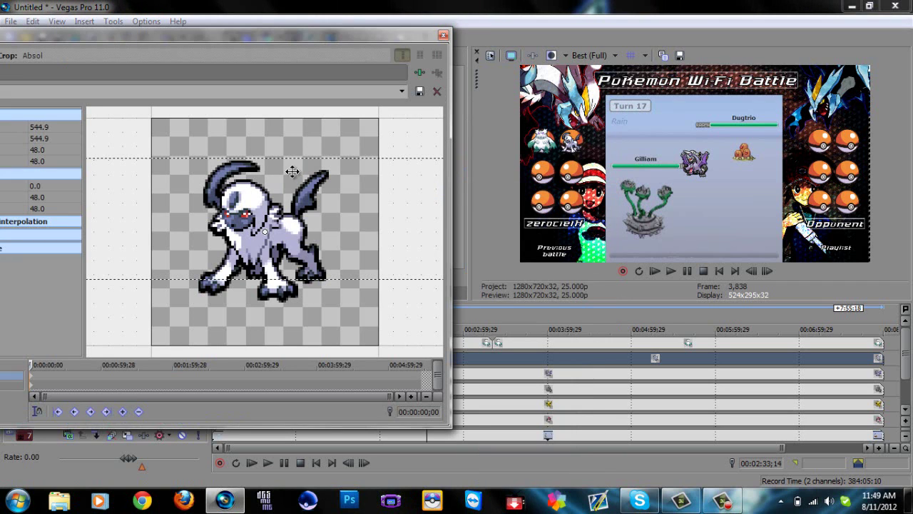
pyautogui.click(419, 72)
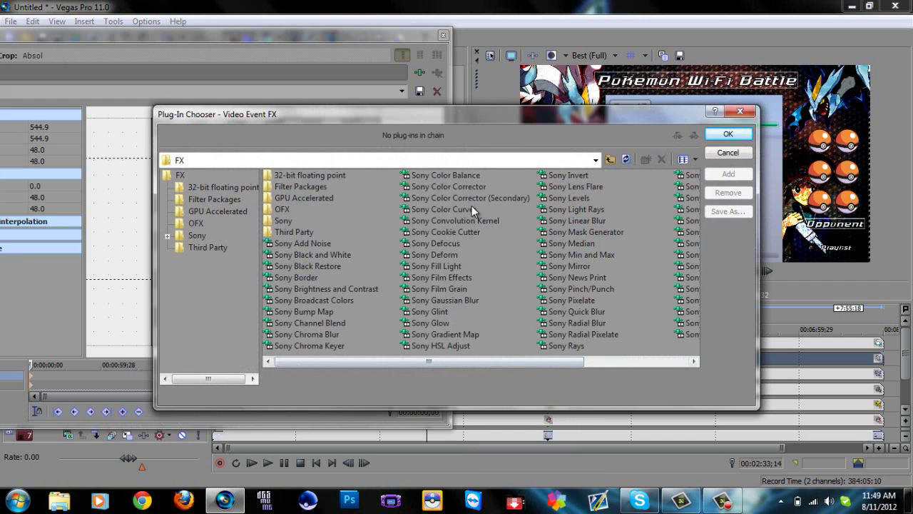
pyautogui.click(454, 175)
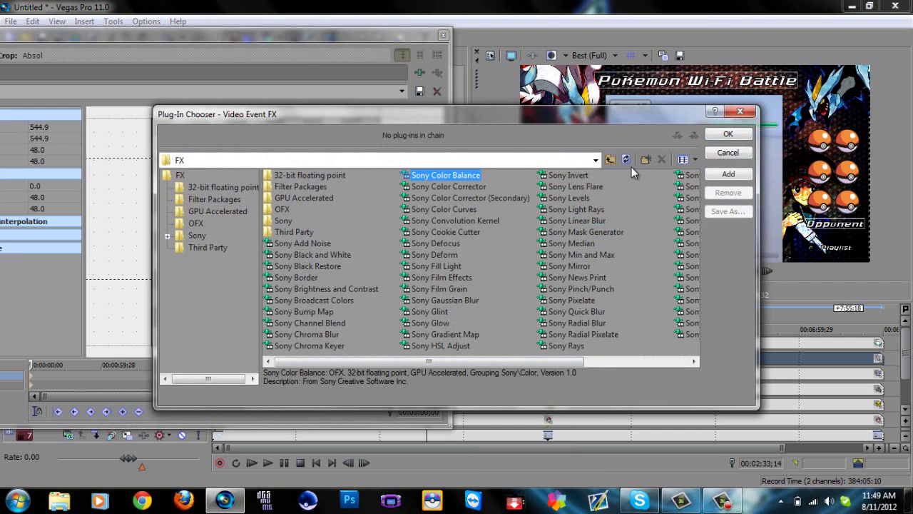
pyautogui.click(728, 135)
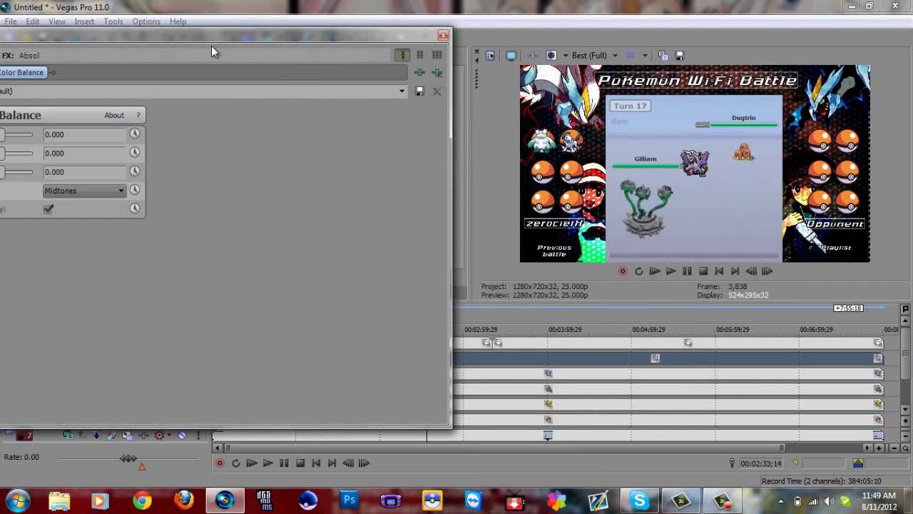
# Set the Color Balance to Red 0.5 and Blue -0.5 to tint Absol red.
pyautogui.moveTo(250, 35); pyautogui.dragTo(317, 176)
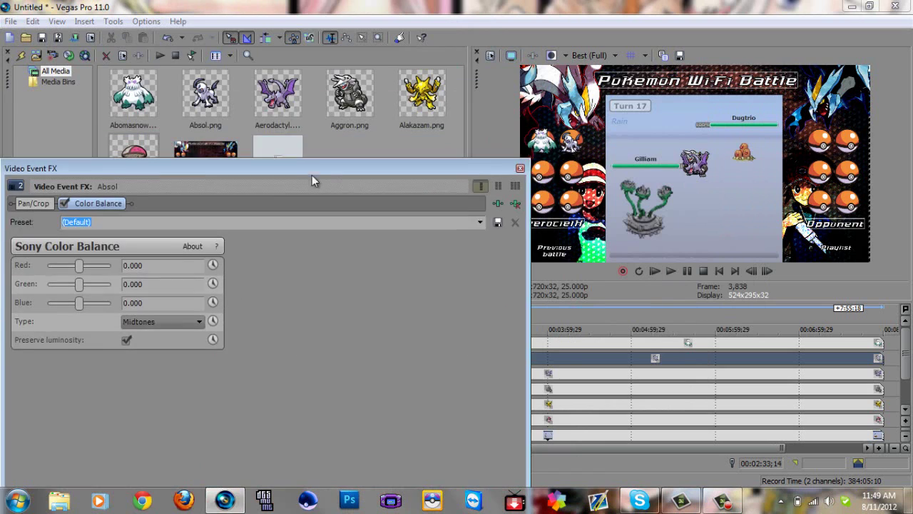
pyautogui.moveTo(84, 271)
pyautogui.mouseDown()
pyautogui.moveTo(59, 277)
pyautogui.moveTo(118, 289)
pyautogui.mouseUp()
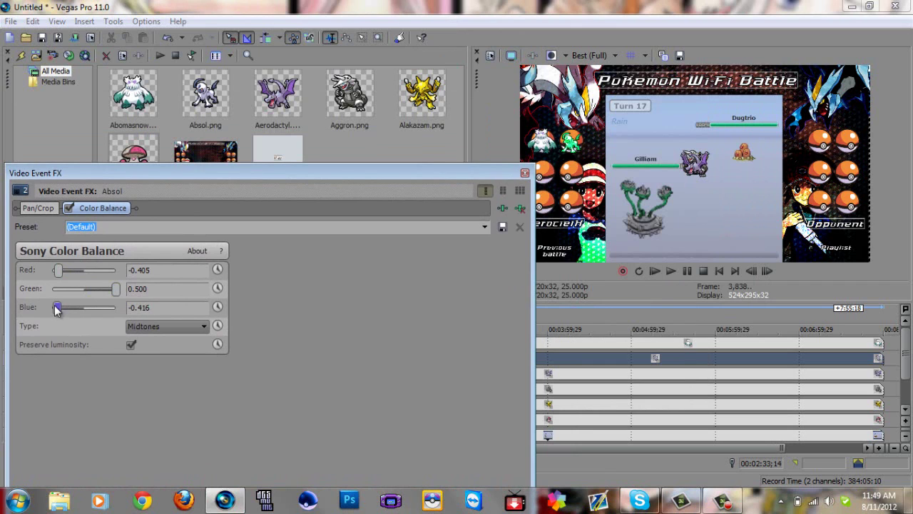
pyautogui.moveTo(55, 307)
pyautogui.mouseDown()
pyautogui.moveTo(118, 308)
pyautogui.moveTo(44, 290)
pyautogui.mouseUp()
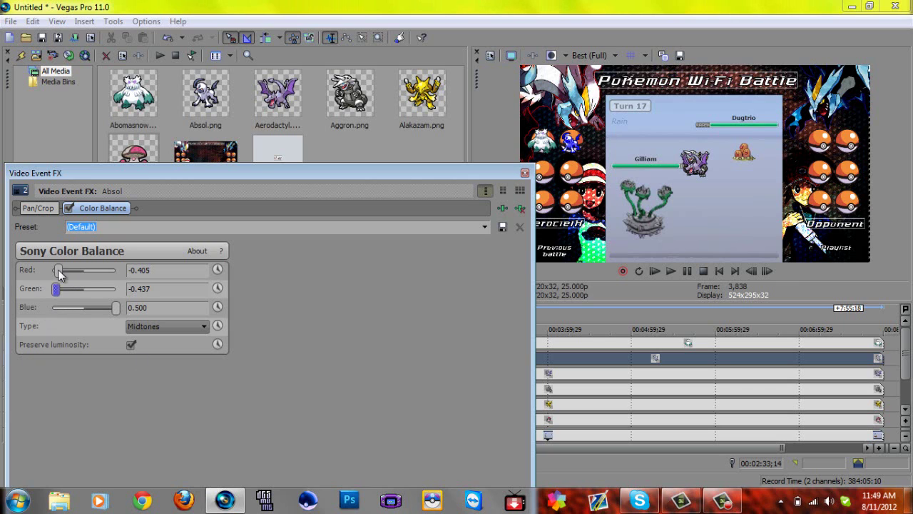
pyautogui.moveTo(59, 273); pyautogui.dragTo(158, 307)
pyautogui.moveTo(103, 315)
pyautogui.mouseDown()
pyautogui.moveTo(76, 308)
pyautogui.moveTo(55, 318)
pyautogui.moveTo(38, 291)
pyautogui.moveTo(12, 316)
pyautogui.mouseUp()
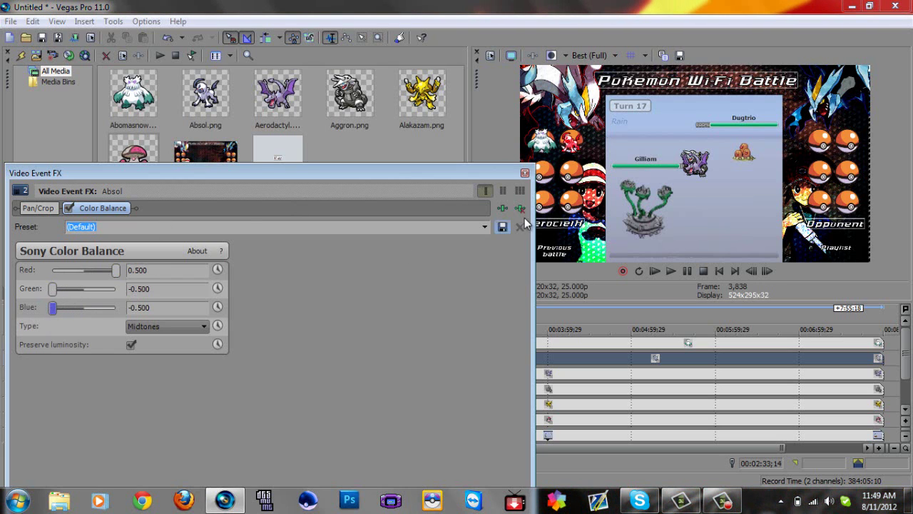
pyautogui.click(525, 174)
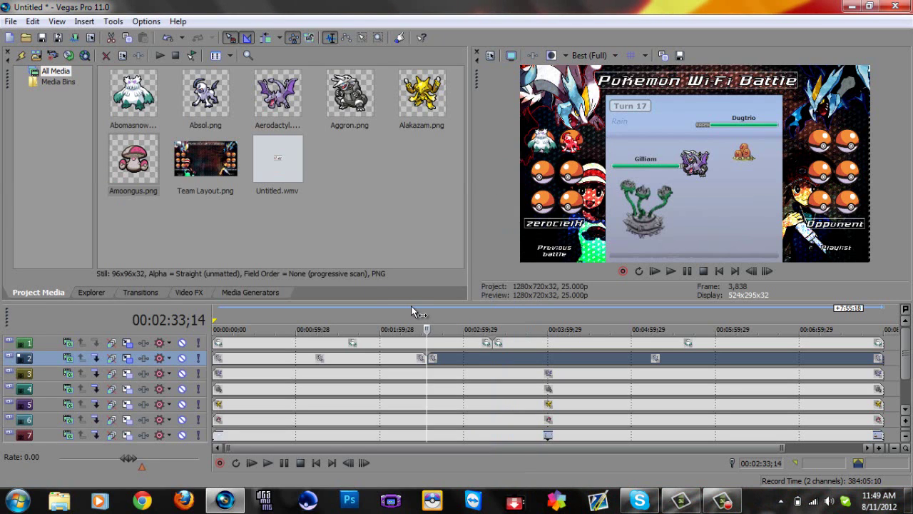